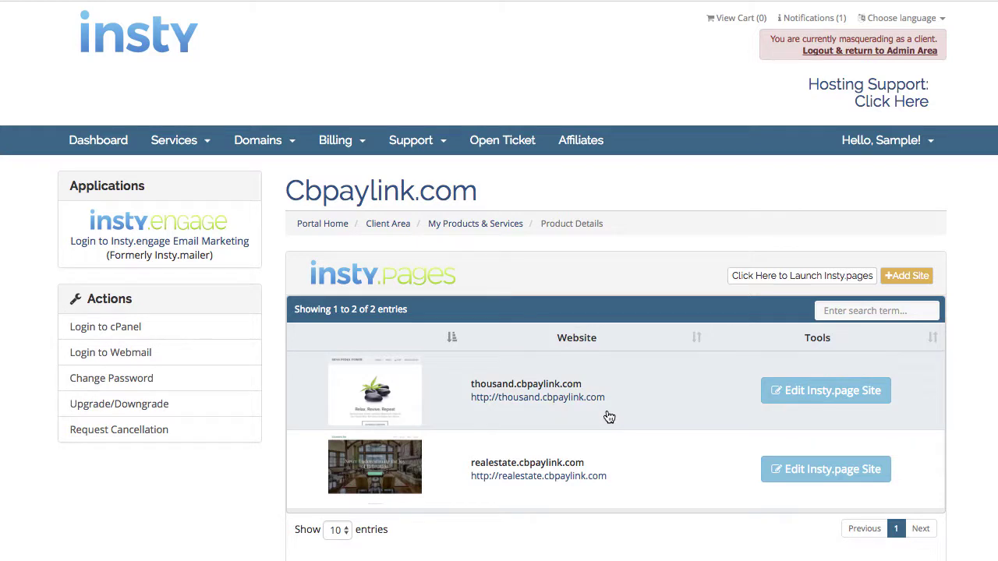
pyautogui.click(565, 398)
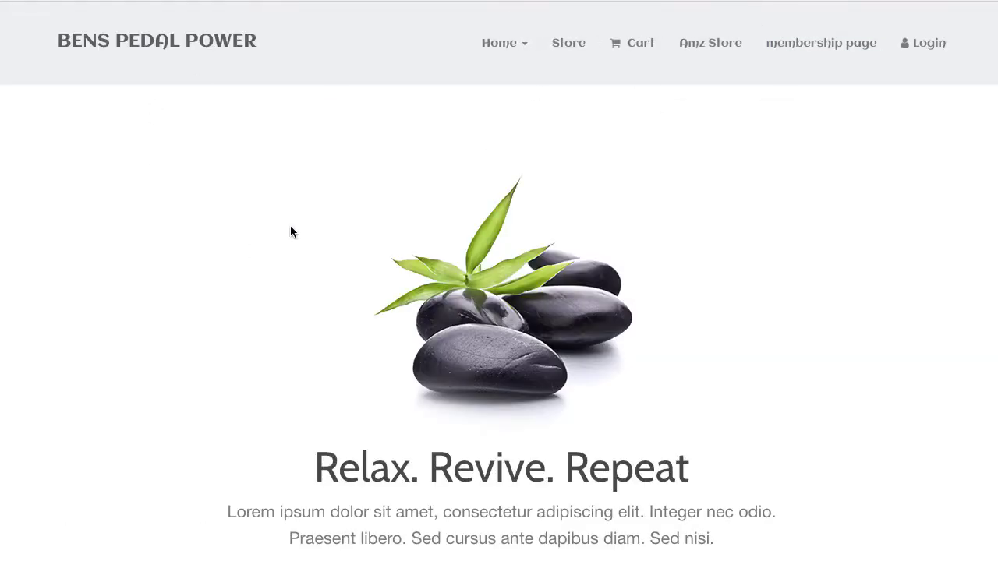
pyautogui.scroll(-4, 629, 158)
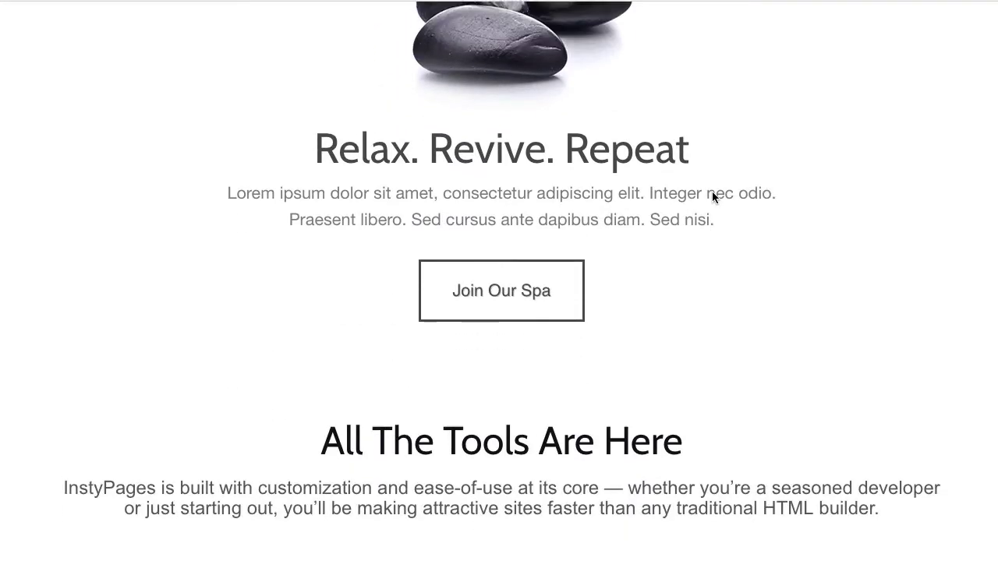
pyautogui.scroll(2, 712, 194)
pyautogui.scroll(-5, 719, 207)
pyautogui.scroll(7, 719, 207)
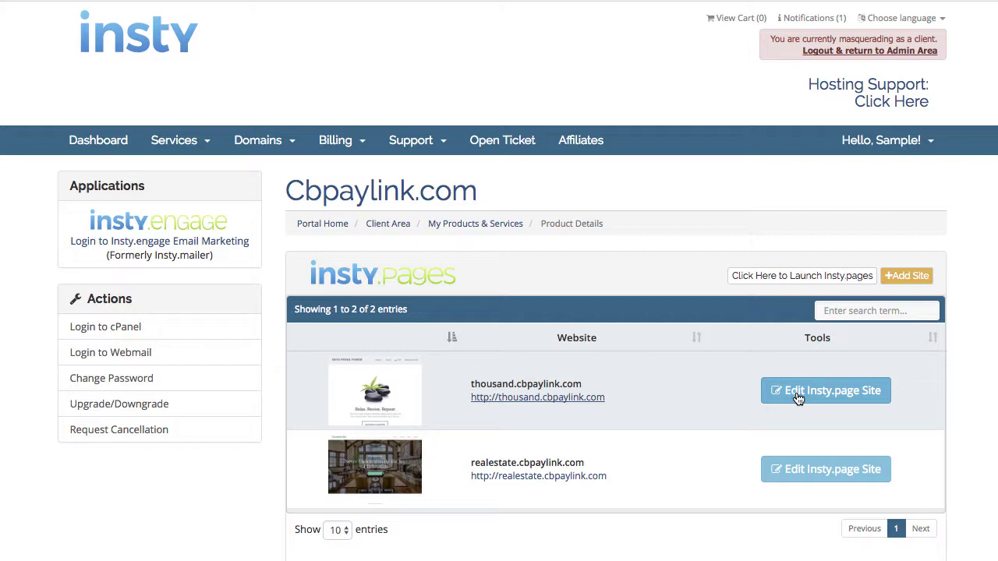
# Save the Bens Pedal Power site in the editor, then scroll the client area to Insty WordPress.
pyautogui.click(797, 392)
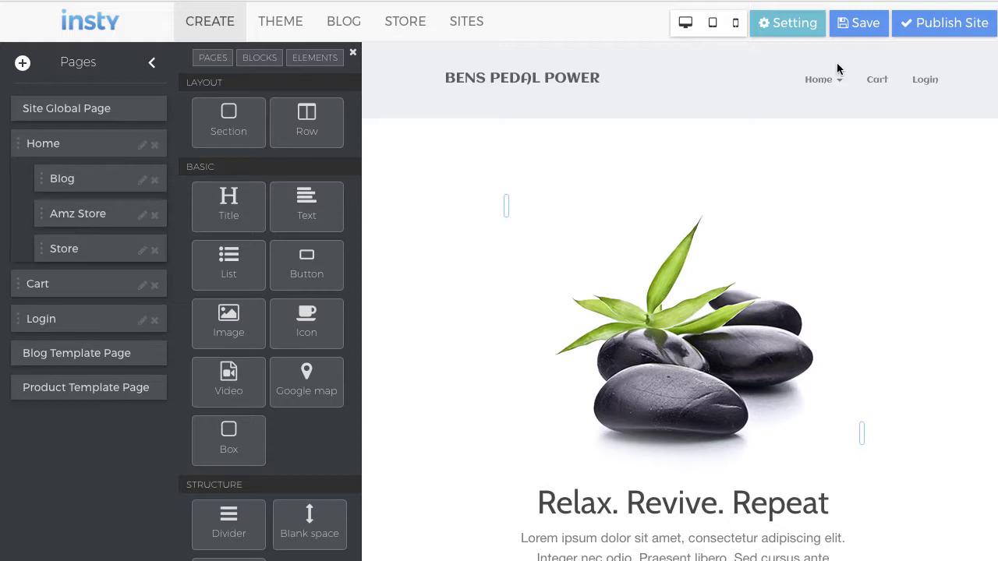
pyautogui.click(848, 22)
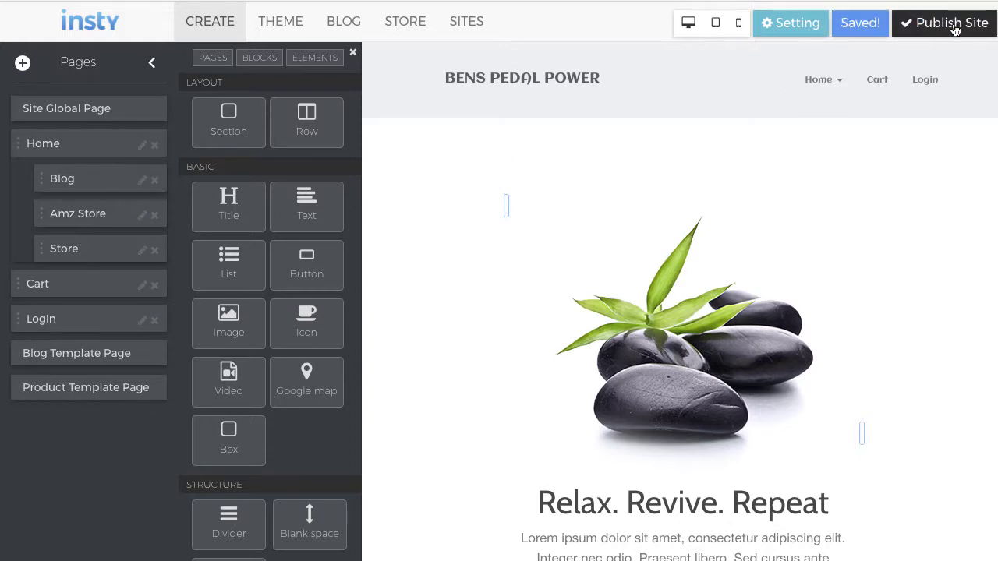
pyautogui.click(152, 64)
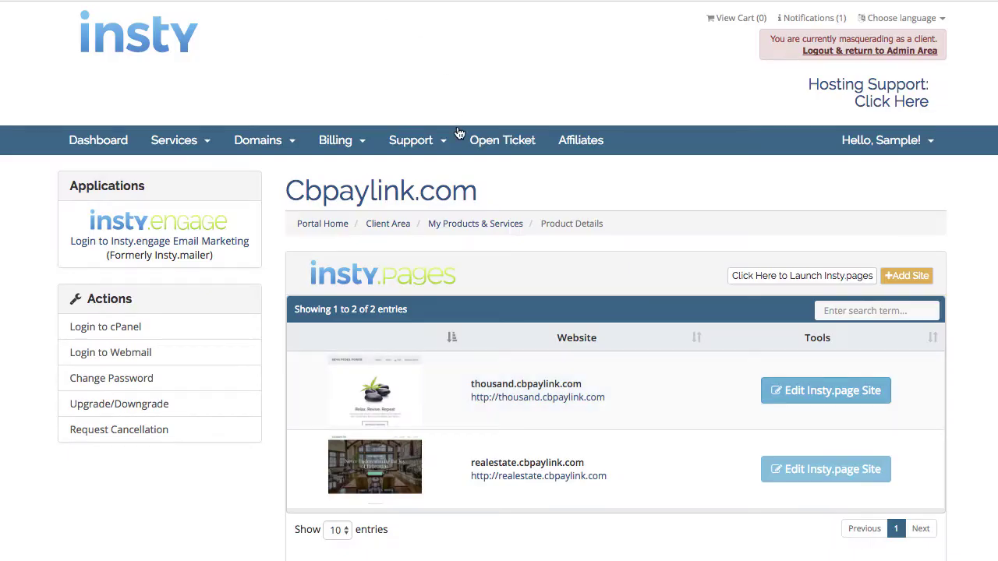
pyautogui.scroll(-5, 559, 218)
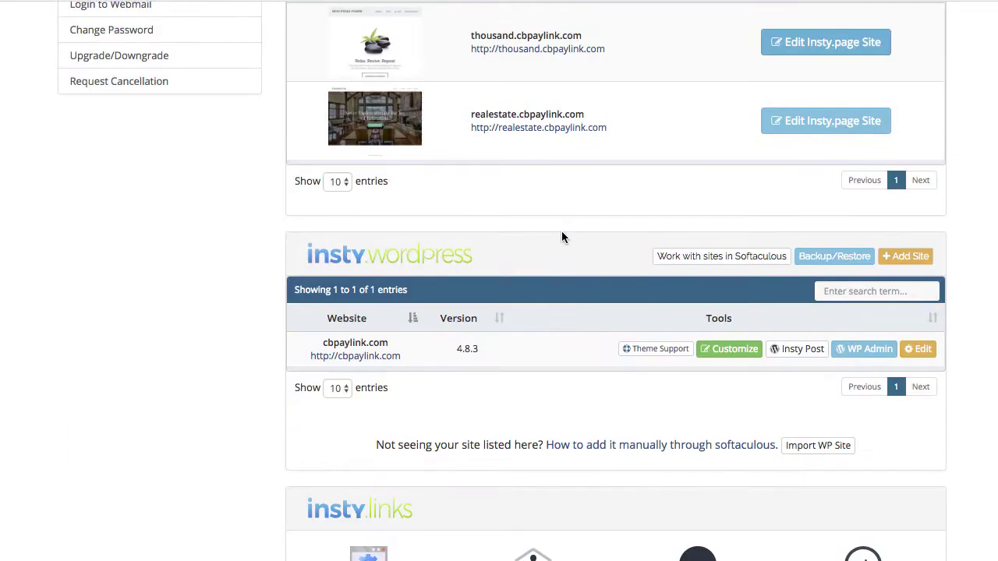
# Start a new Insty WordPress site on the thousand.cbpaylink.com domain.
pyautogui.click(909, 258)
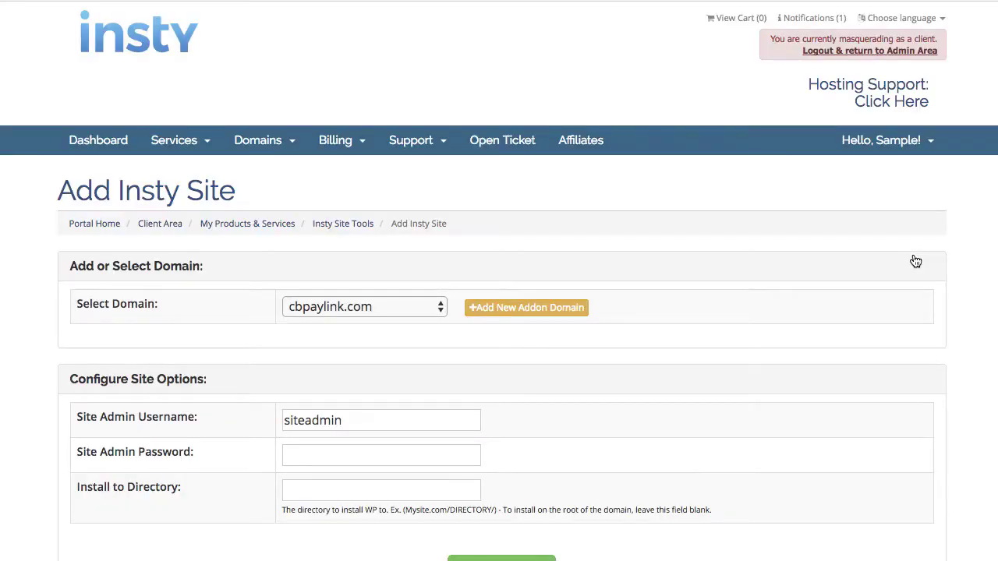
pyautogui.scroll(-1, 753, 244)
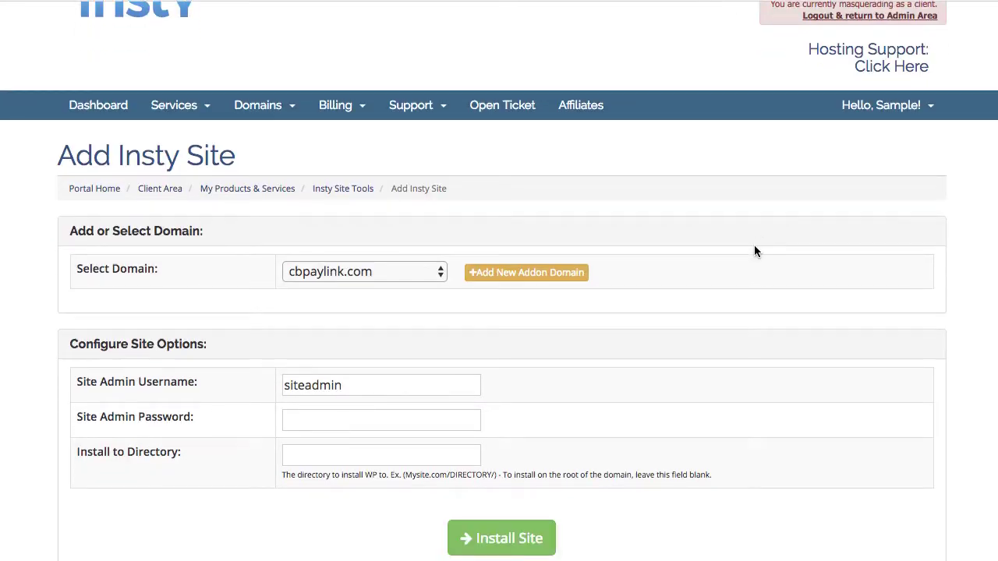
pyautogui.click(380, 250)
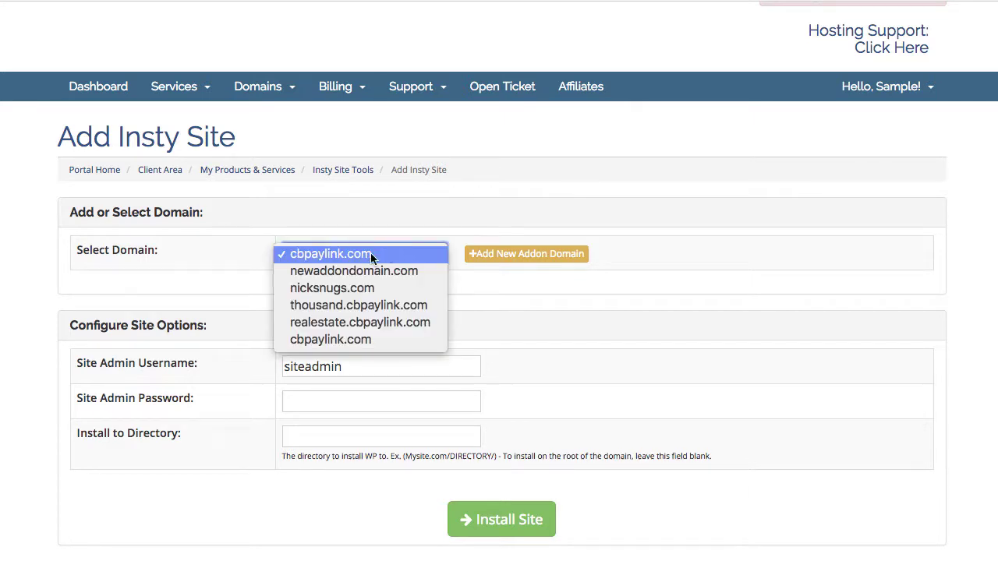
pyautogui.click(377, 308)
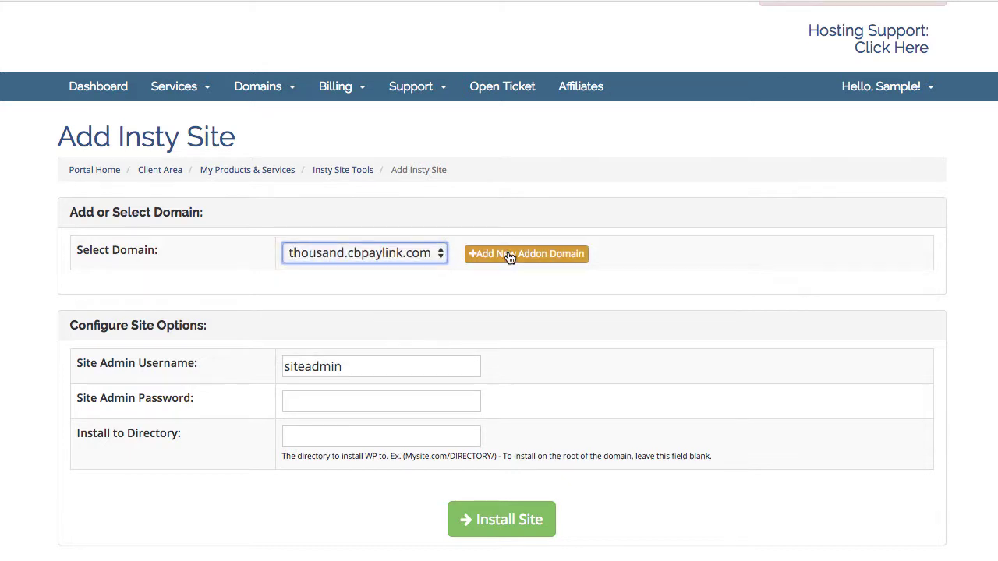
# Enter the site admin password and focus the install directory field.
pyautogui.scroll(-2, 345, 345)
pyautogui.click(328, 322)
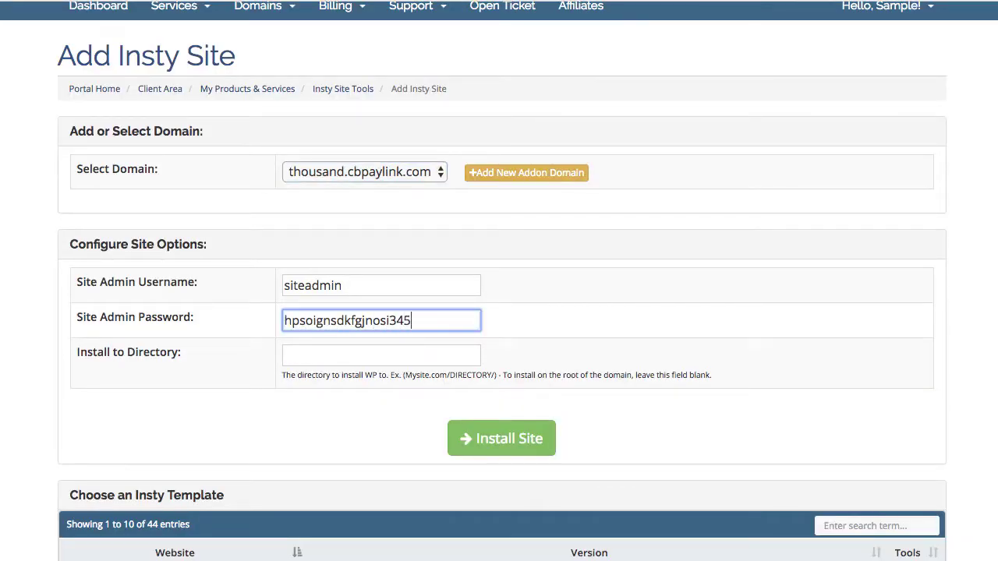
pyautogui.click(418, 356)
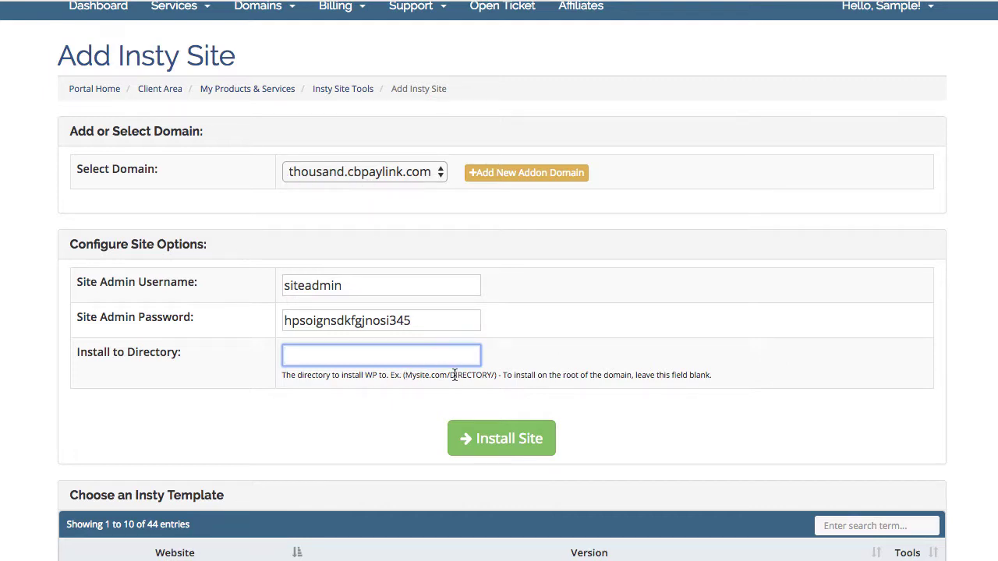
pyautogui.moveTo(450, 374); pyautogui.dragTo(492, 374)
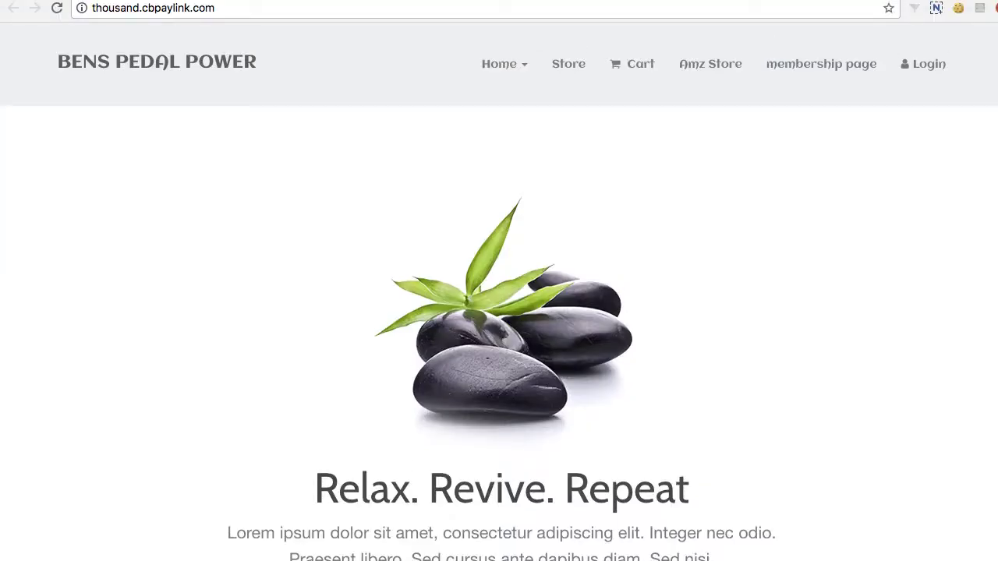
# Visit thousand.cbpaylink.com/wpblog in the browser address bar.
pyautogui.click(219, 10)
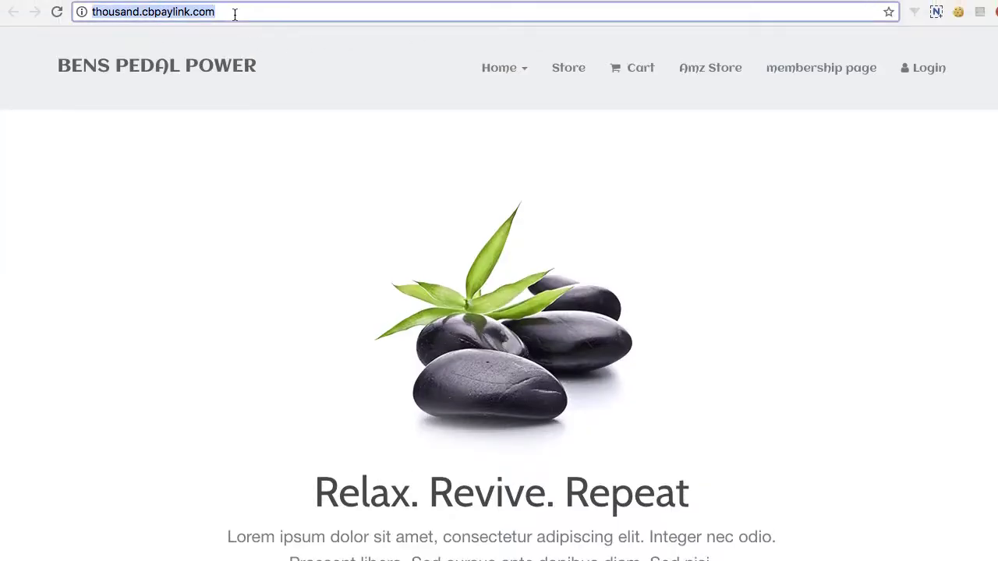
pyautogui.click(232, 11)
pyautogui.write('/')
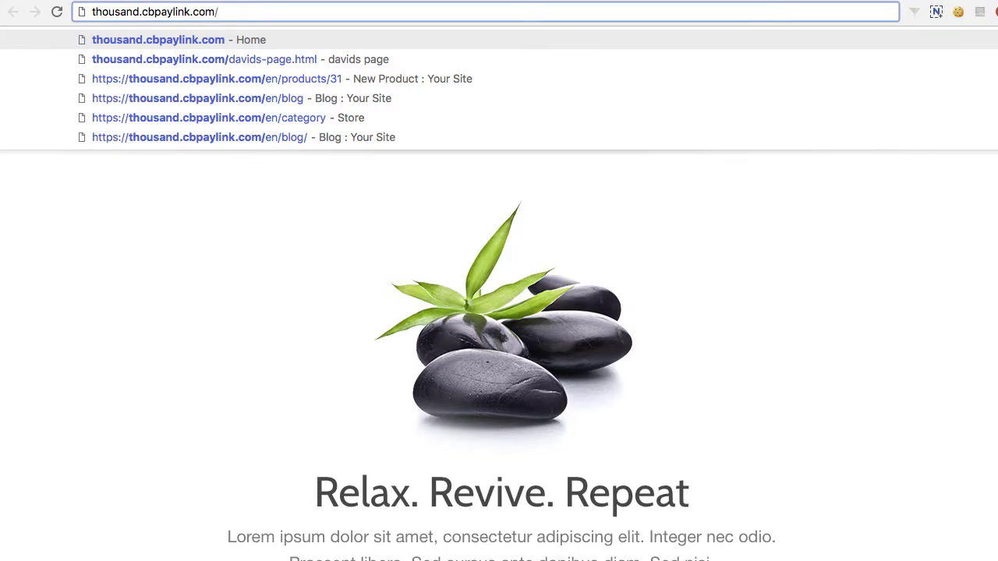
pyautogui.write('wpblog')
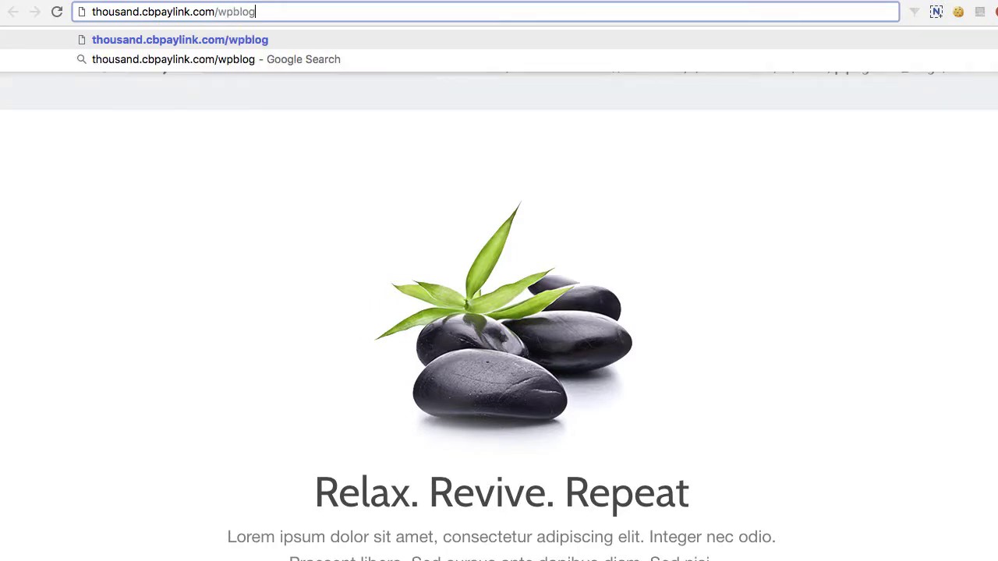
pyautogui.press('Return')
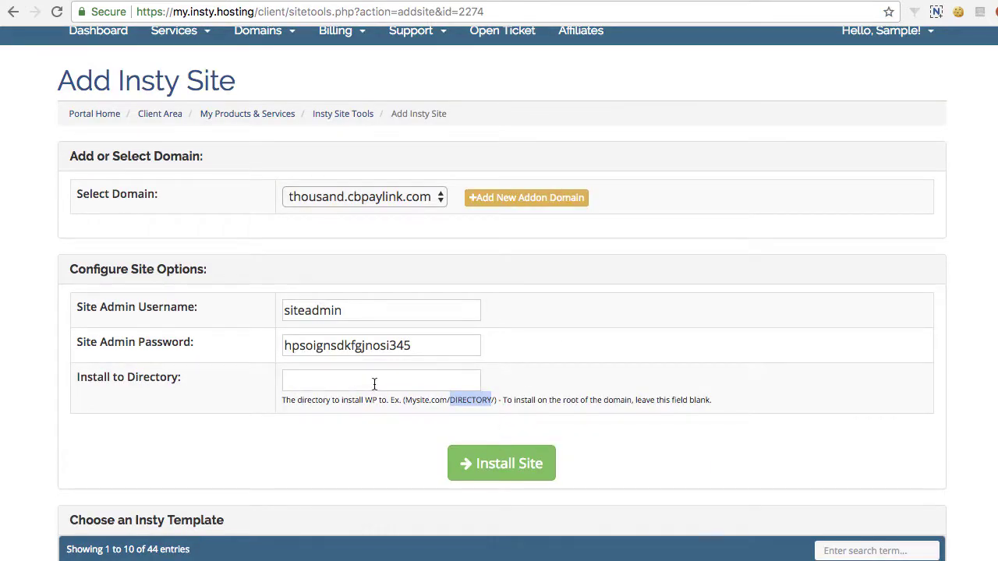
# Set the Install to Directory field to wpblog.
pyautogui.click(374, 382)
pyautogui.write('wpblog')
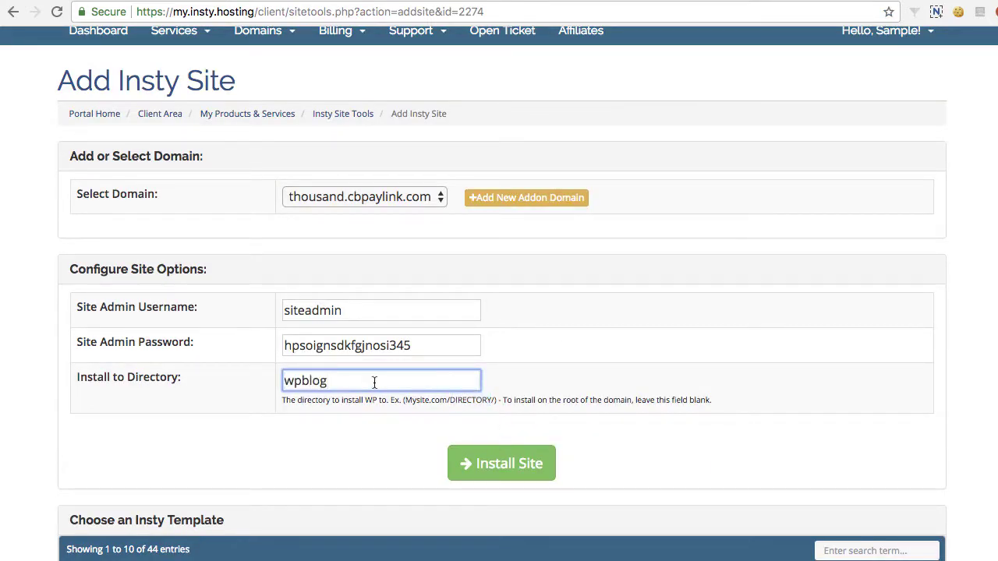
pyautogui.click(306, 437)
pyautogui.scroll(-1, 579, 316)
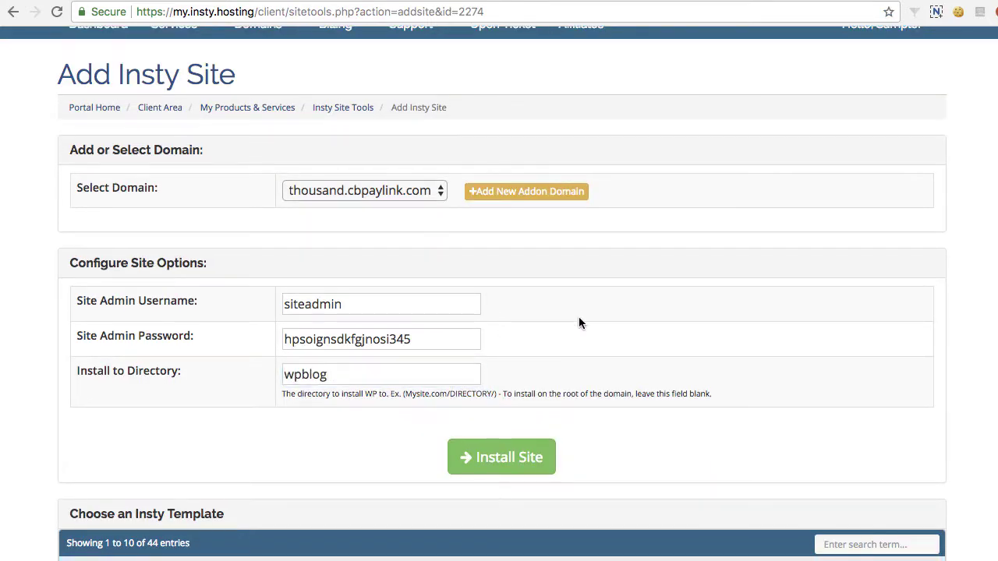
pyautogui.click(302, 371)
pyautogui.write('-')
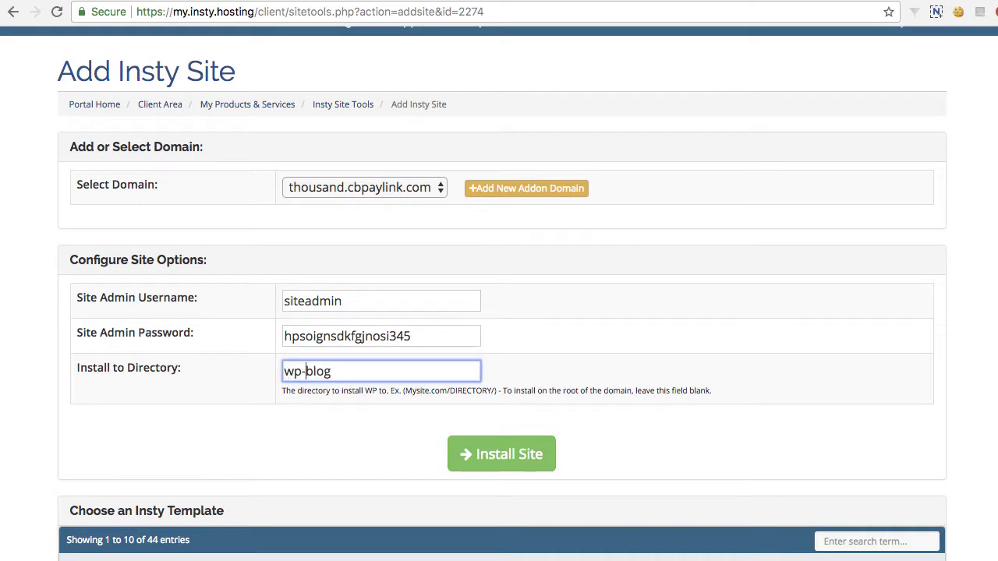
pyautogui.press('BackSpace')
# Choose the Standard Wordpress Site template and install the site.
pyautogui.scroll(-1, 495, 397)
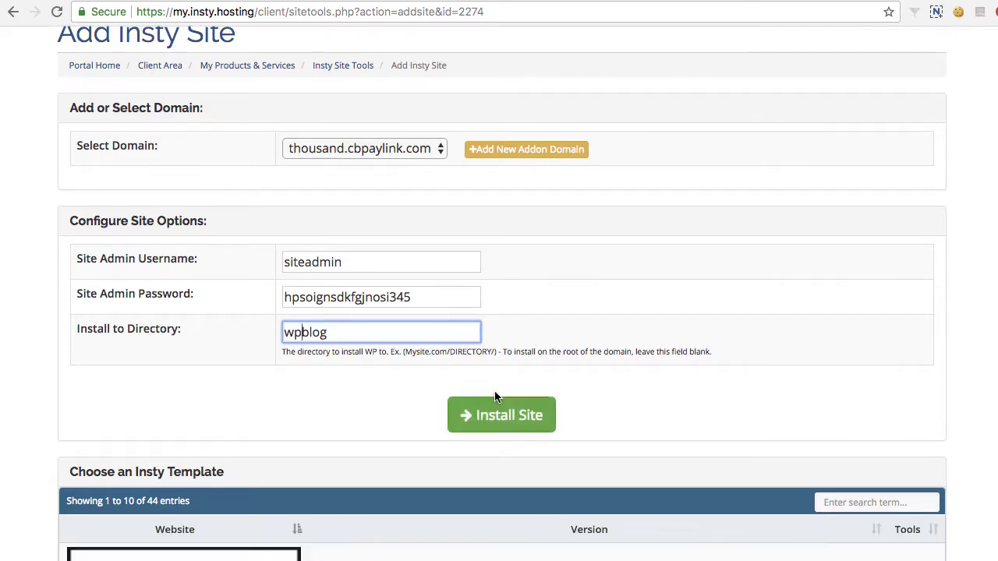
pyautogui.scroll(-3, 495, 397)
pyautogui.click(396, 403)
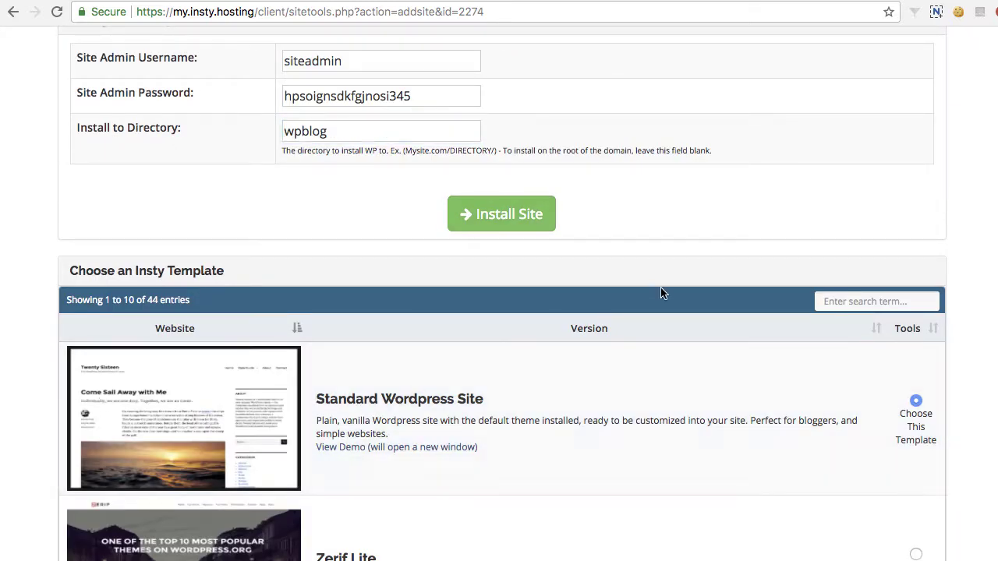
pyautogui.scroll(3, 831, 262)
pyautogui.click(530, 438)
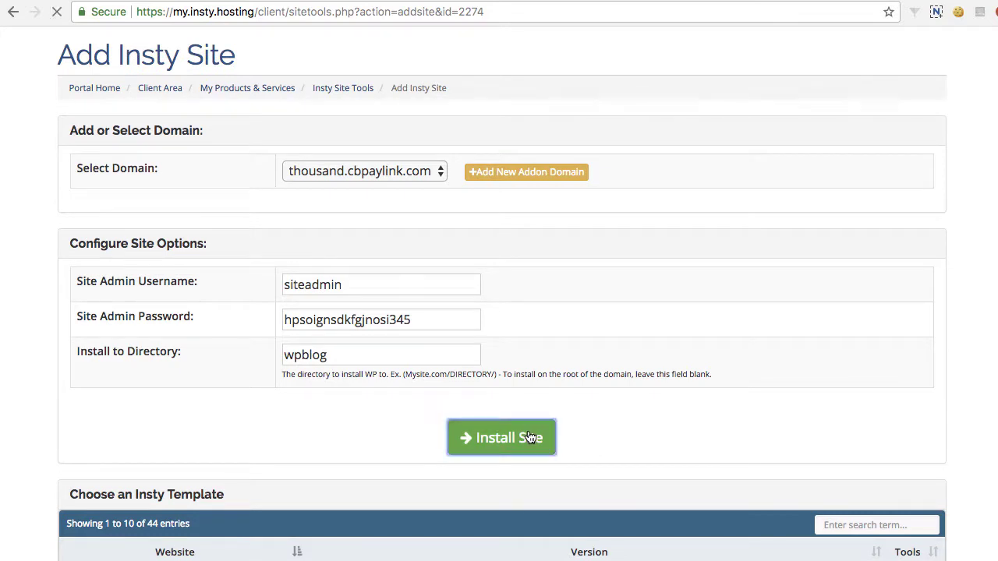
pyautogui.scroll(1, 665, 439)
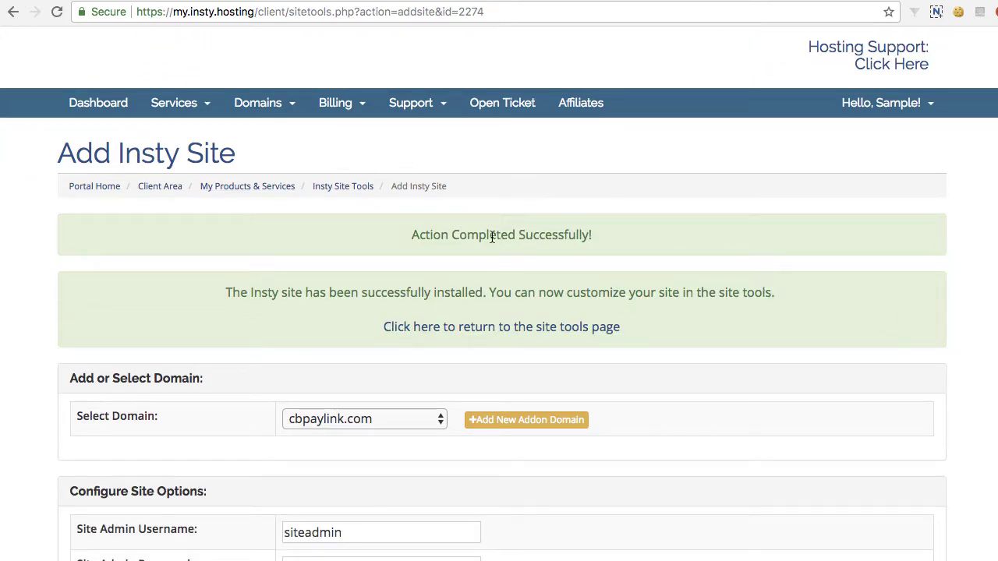
# Go back to the Cbpaylink.com product page and scroll down to its Insty WordPress sites table.
pyautogui.click(508, 328)
pyautogui.scroll(-1, 773, 241)
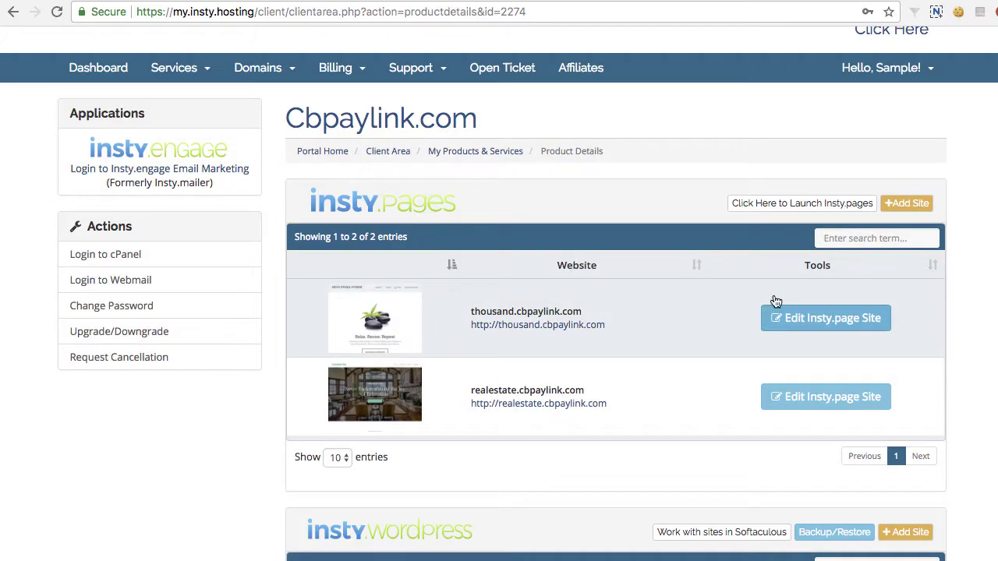
pyautogui.scroll(-5, 729, 195)
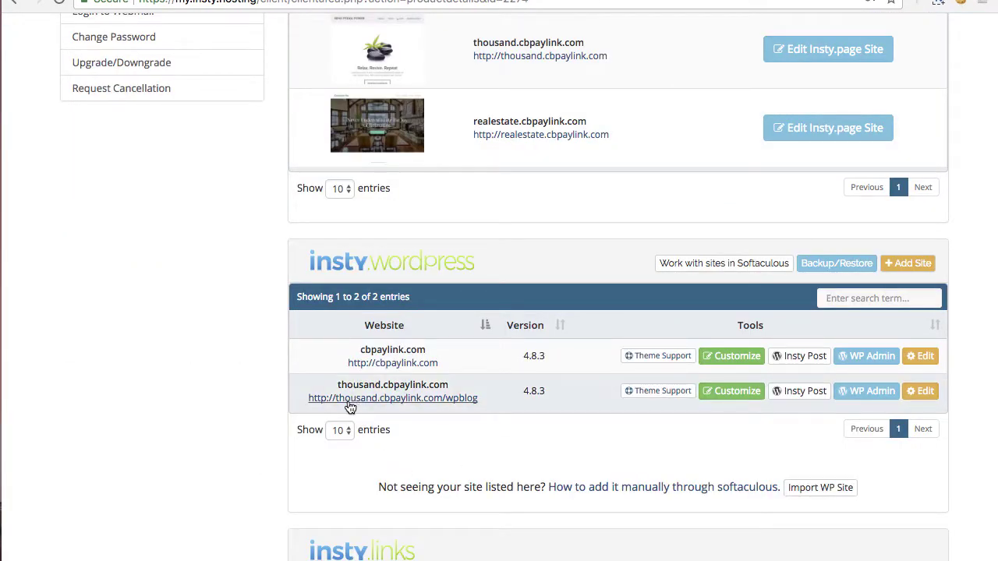
# Browse the thousand.cbpaylink.com/wpblog blog, then open its WP Admin dashboard.
pyautogui.click(453, 399)
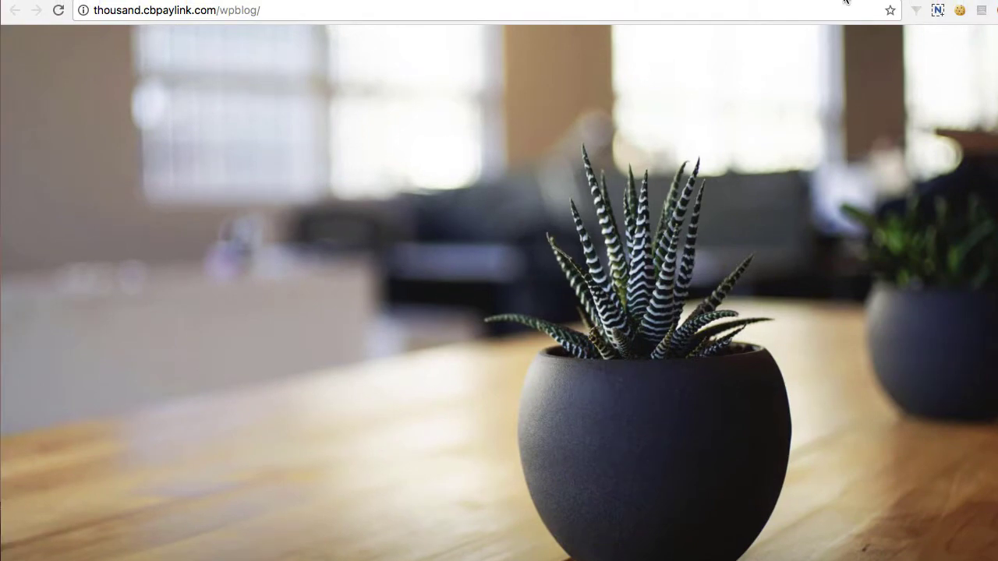
pyautogui.scroll(-5, 545, 205)
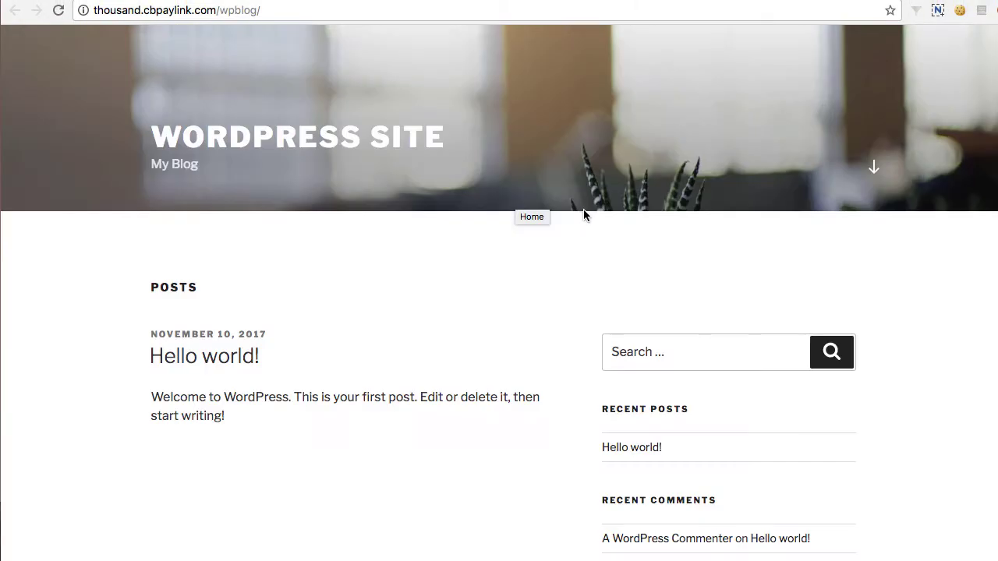
pyautogui.scroll(-2, 483, 226)
pyautogui.scroll(7, 635, 265)
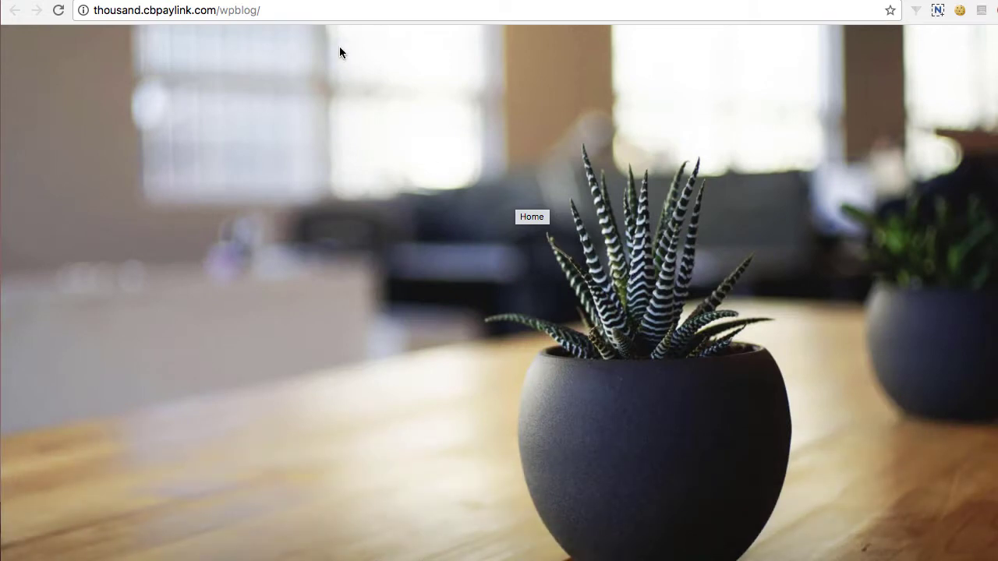
pyautogui.scroll(-5, 652, 256)
pyautogui.scroll(-2, 652, 256)
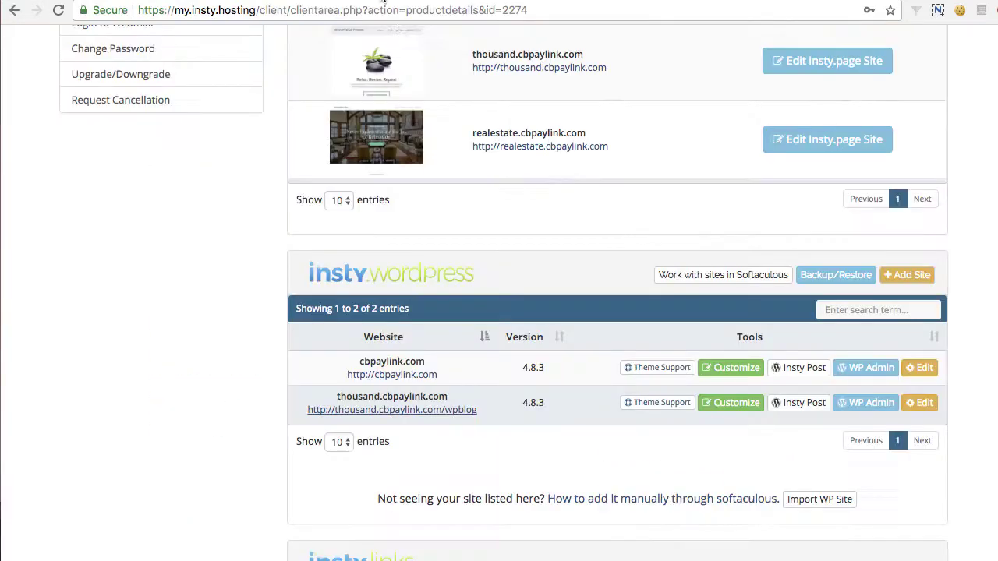
pyautogui.scroll(-1, 701, 273)
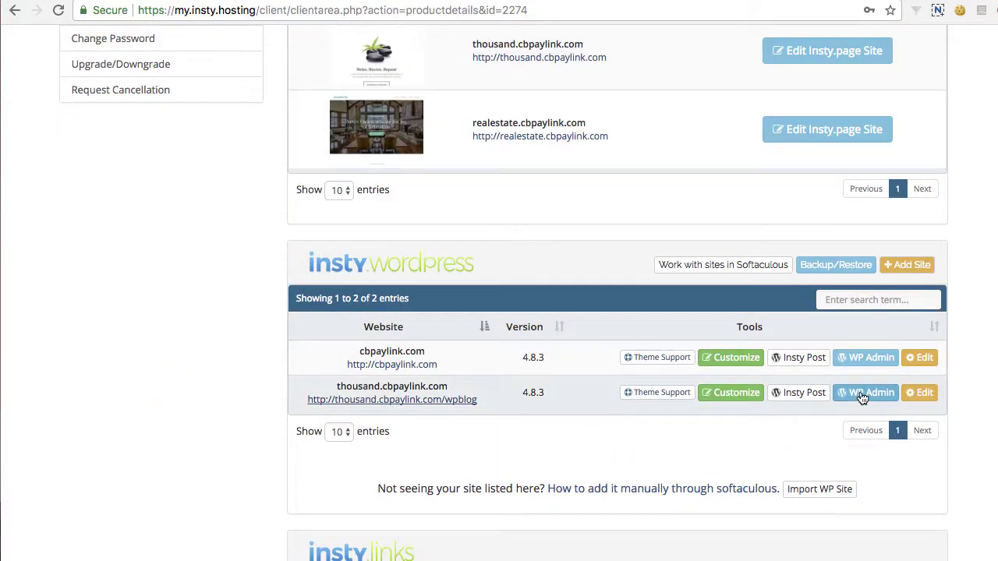
pyautogui.click(870, 396)
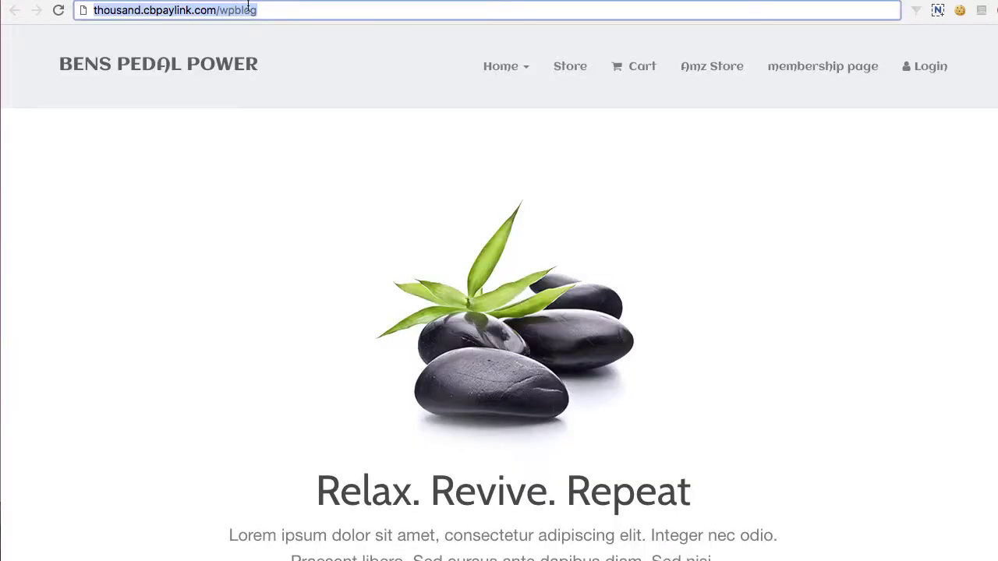
# Load thousand.cbpaylink.com without the /wpblog path, then return to the Insty builder tab.
pyautogui.moveTo(219, 10); pyautogui.dragTo(441, 17)
pyautogui.press('BackSpace')
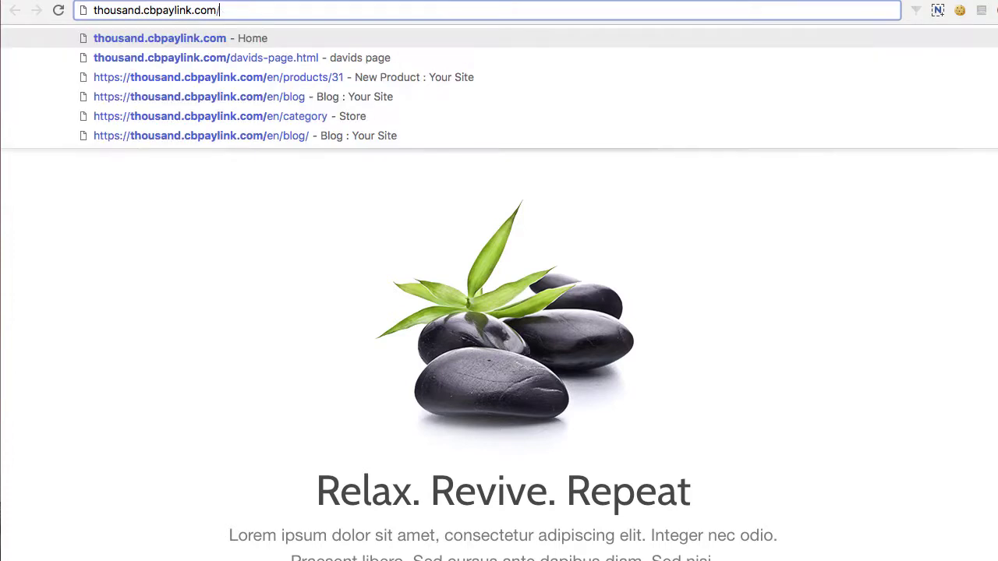
pyautogui.press('Return')
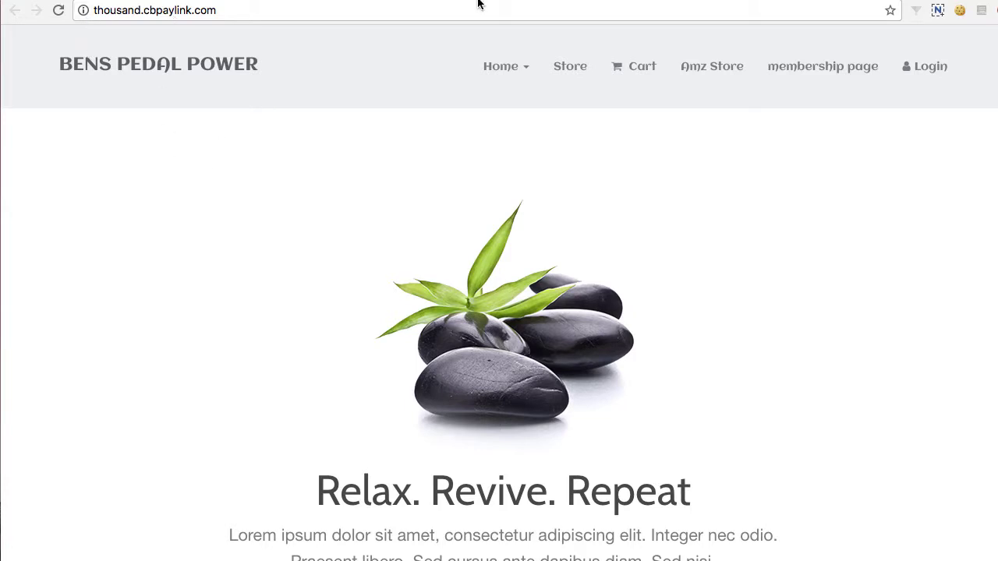
pyautogui.hotkey('ctrl', 'Tab')
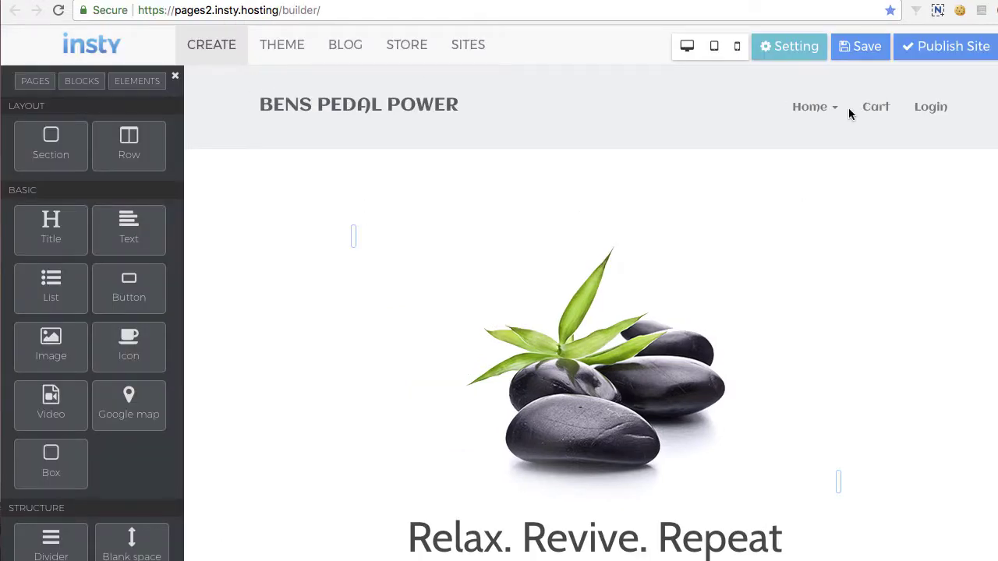
# Create a new page named 'Wp Blog' with page type External Link.
pyautogui.click(36, 85)
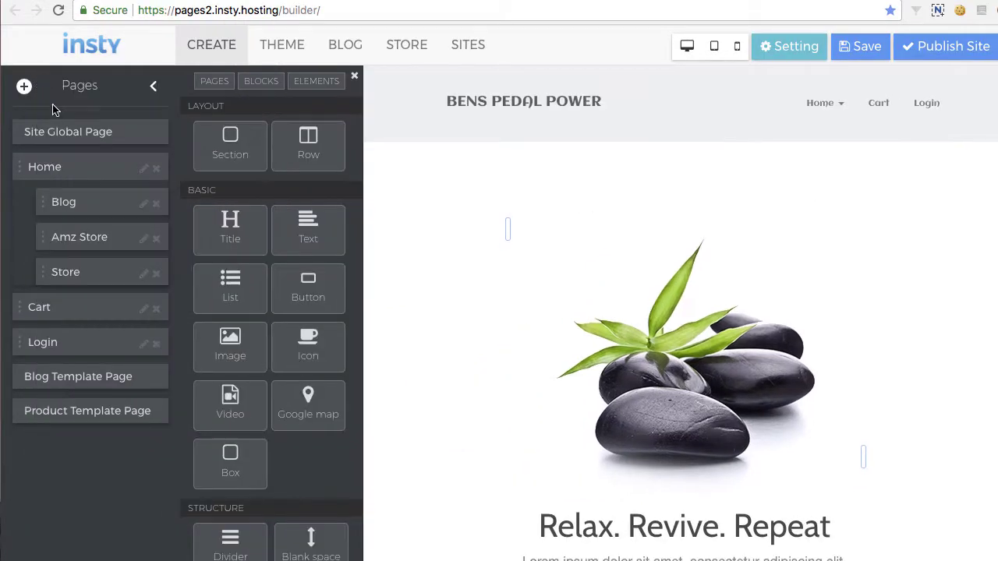
pyautogui.click(23, 87)
pyautogui.click(505, 110)
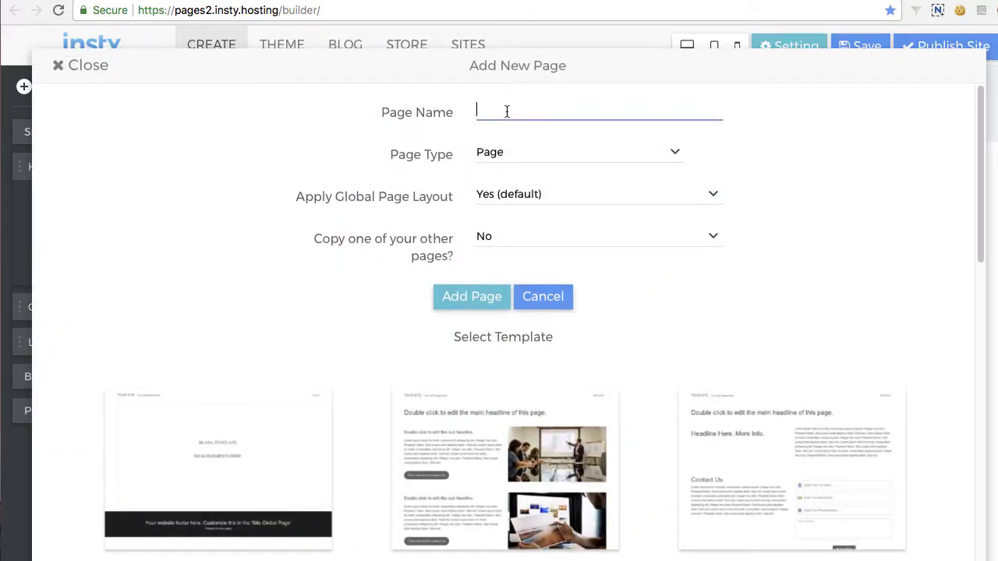
pyautogui.write('Wp Blog')
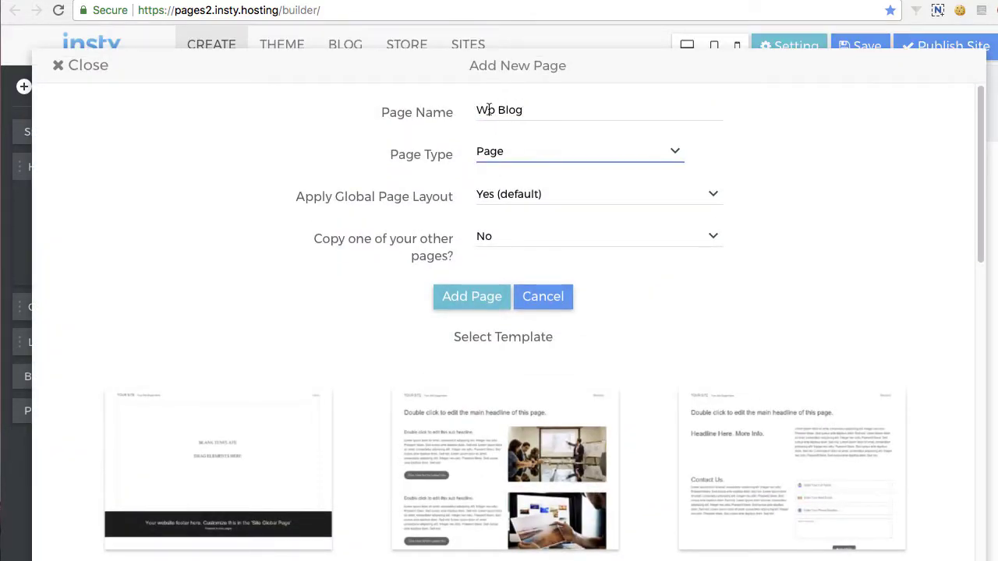
pyautogui.click(539, 155)
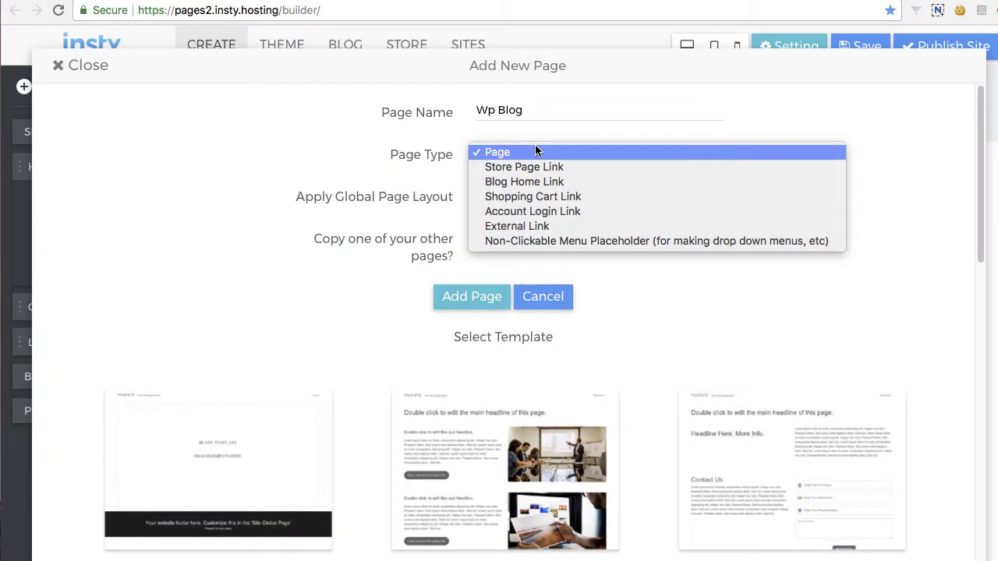
pyautogui.click(538, 228)
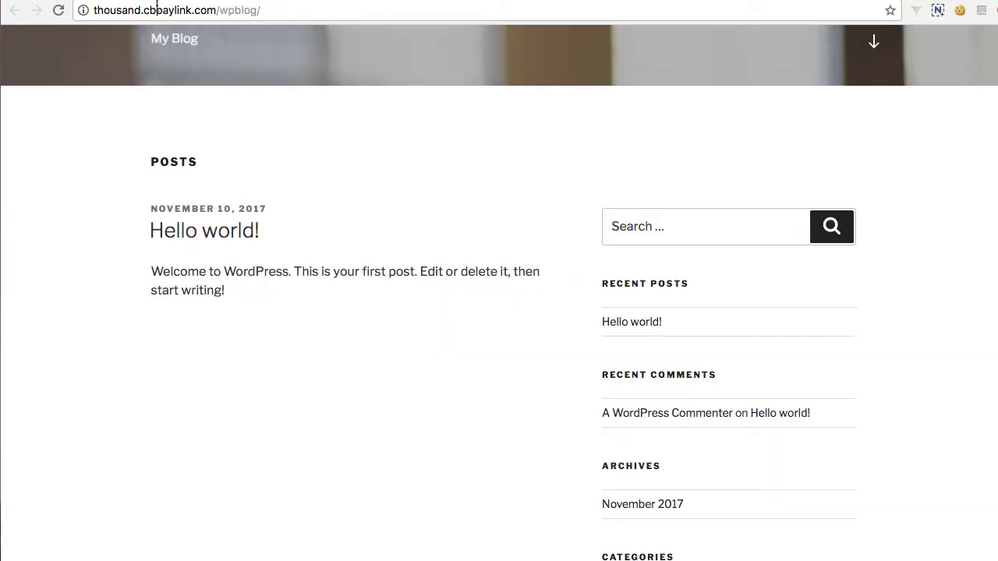
pyautogui.click(278, 11)
pyautogui.hotkey('ctrl', 'c')
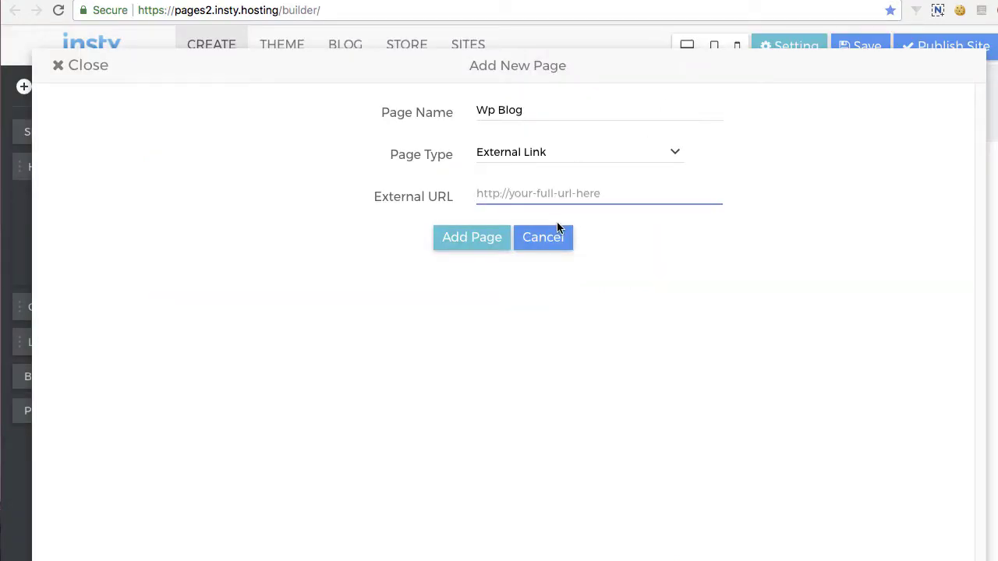
pyautogui.hotkey('ctrl', 'v')
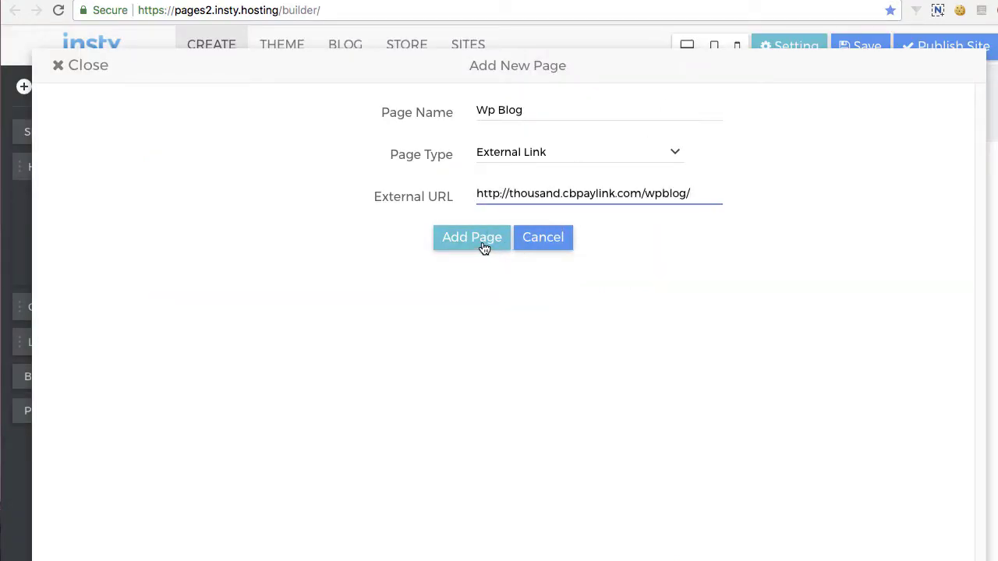
pyautogui.click(484, 246)
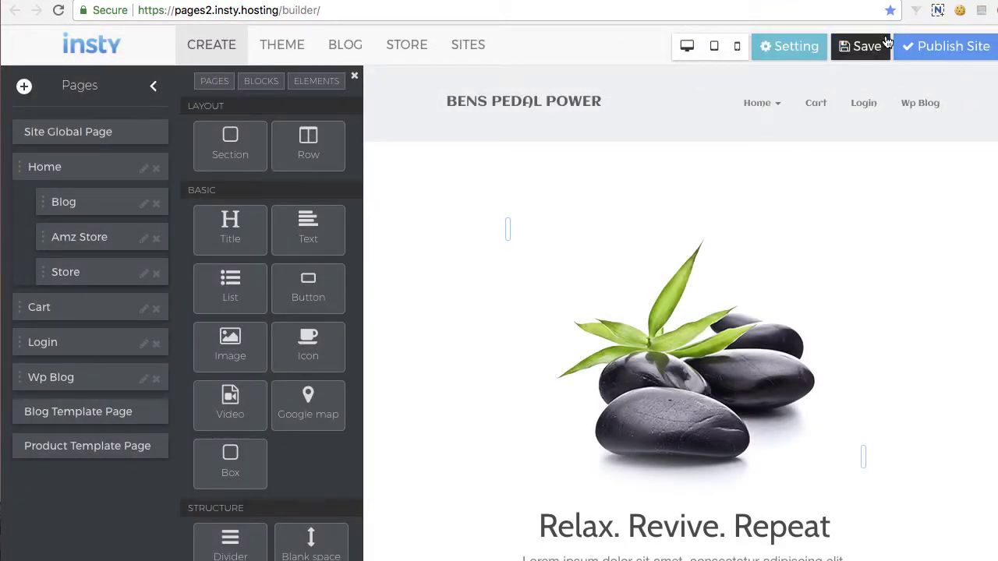
# Save and publish the site, then test the live Wp Blog menu link and go back.
pyautogui.click(887, 42)
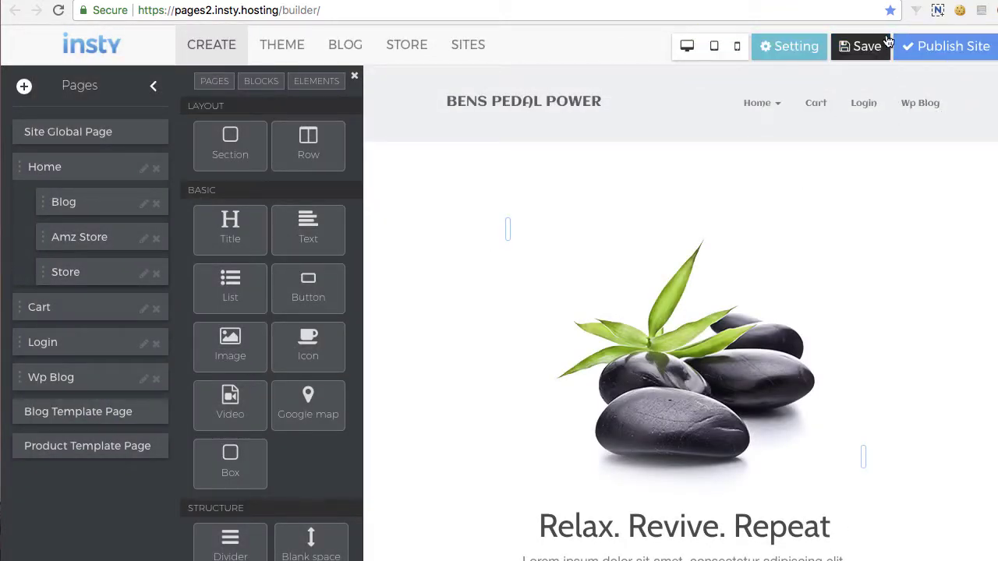
pyautogui.click(965, 49)
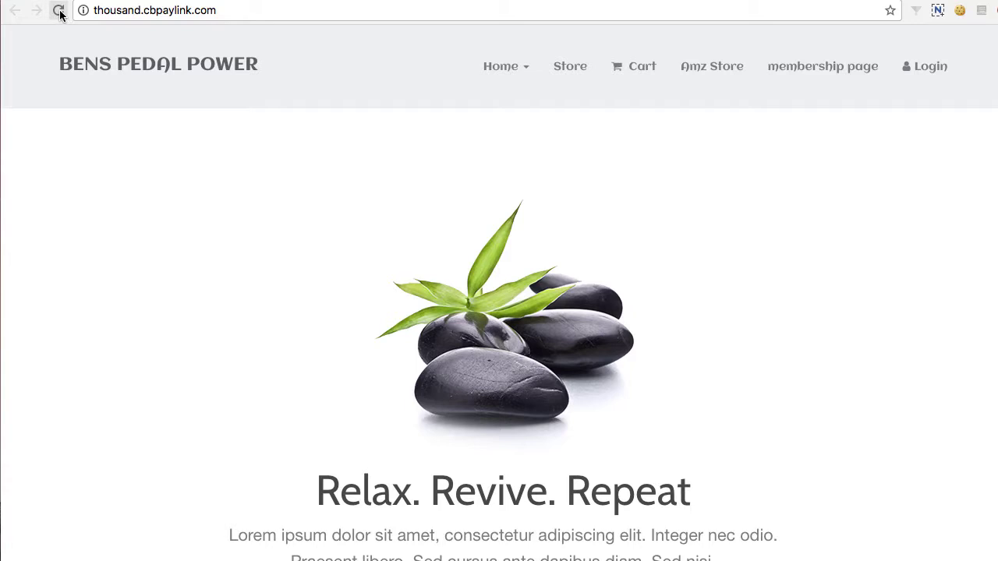
pyautogui.click(57, 10)
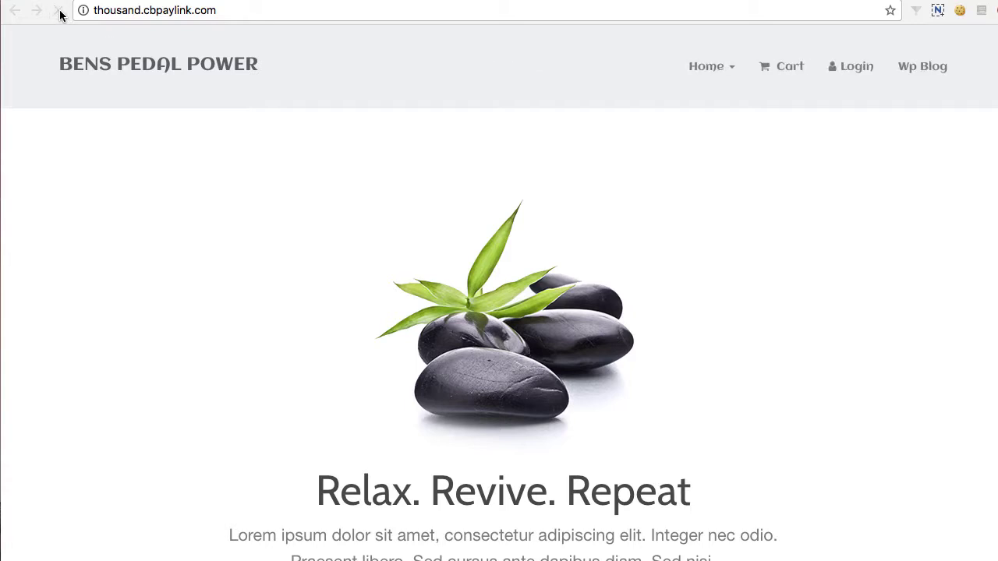
pyautogui.click(924, 73)
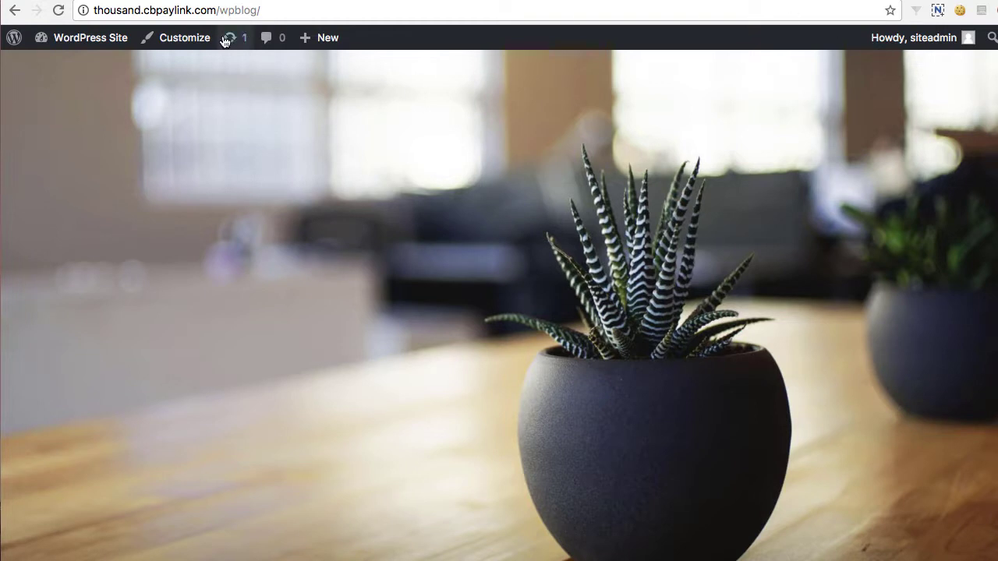
pyautogui.click(15, 10)
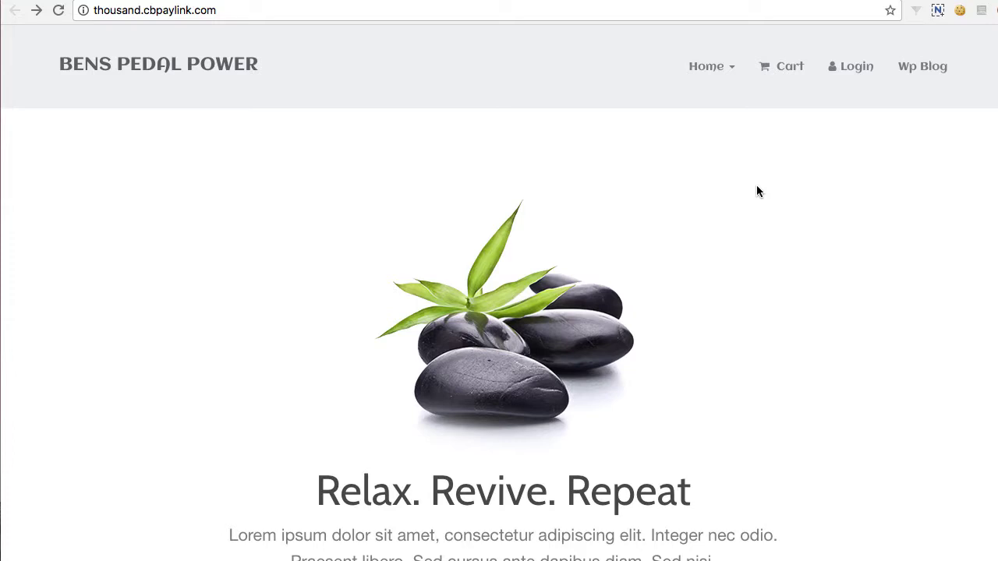
# Add a button below the All The Tools Are Here text with Link Action 'Link to Page or URL'.
pyautogui.press('super+w')
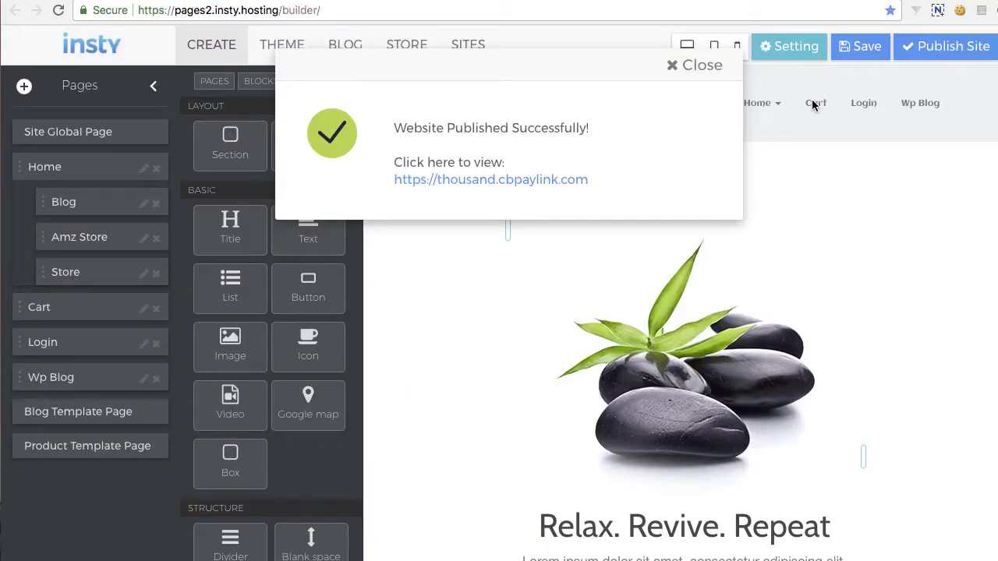
pyautogui.click(711, 70)
pyautogui.scroll(-15, 808, 255)
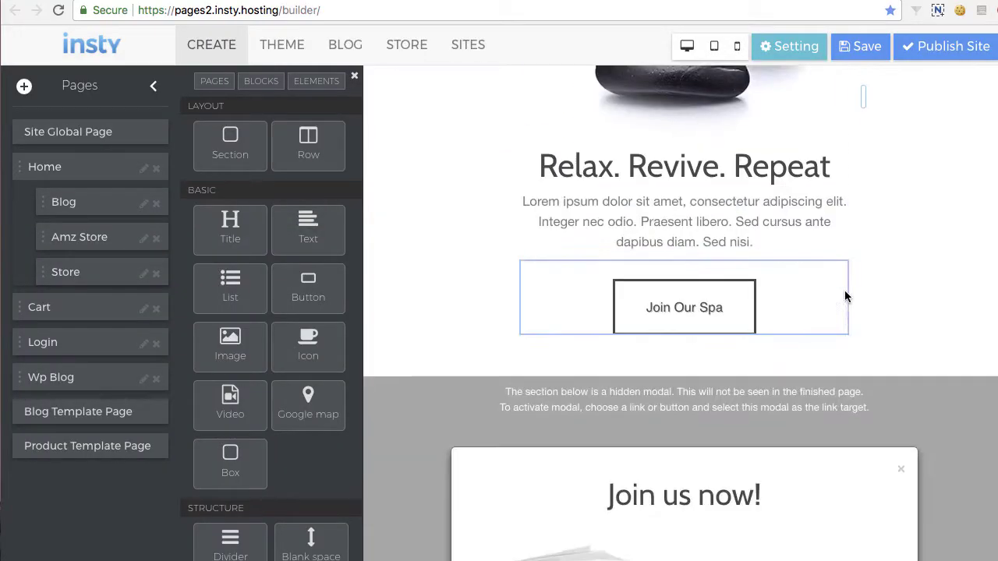
pyautogui.scroll(-5, 898, 308)
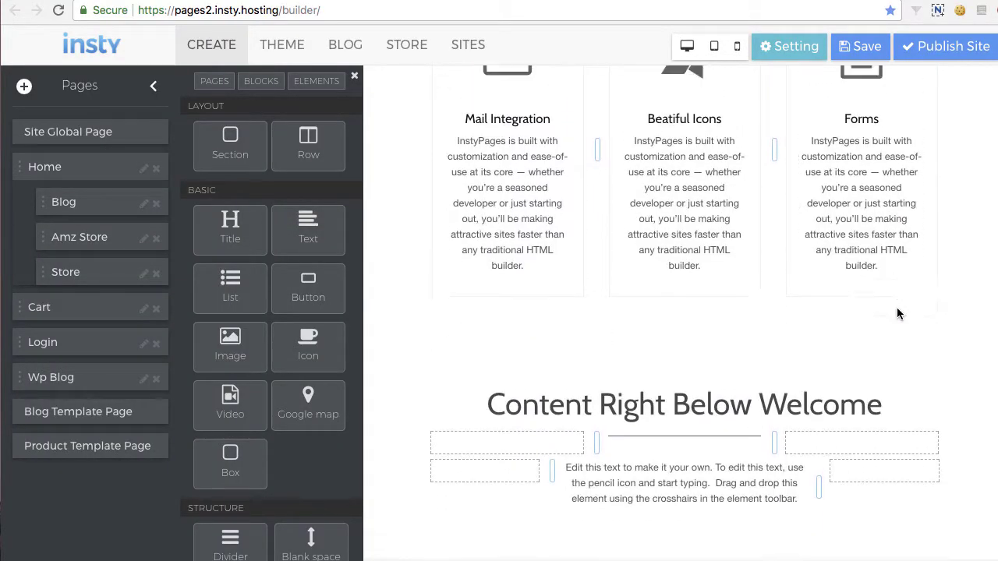
pyautogui.scroll(9, 900, 312)
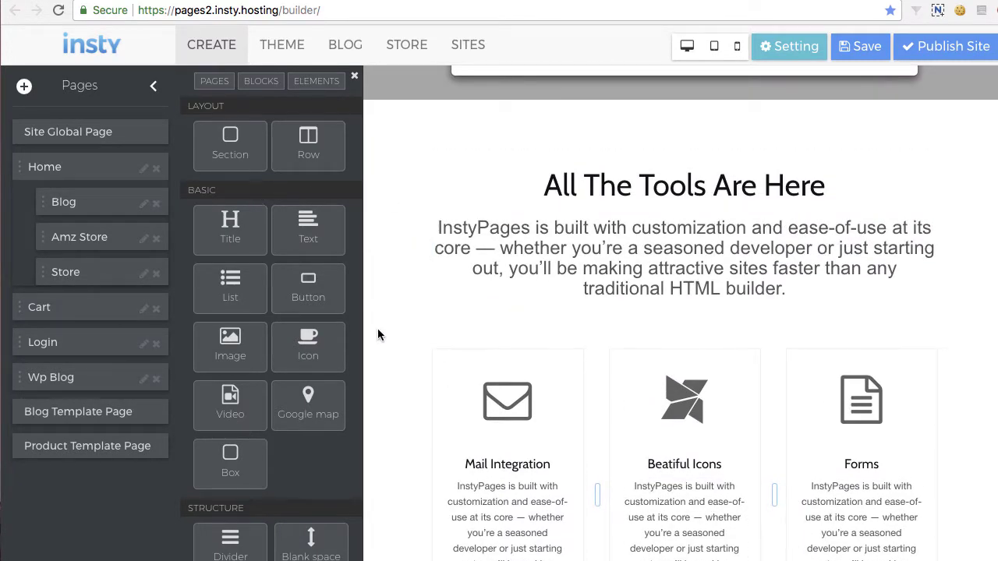
pyautogui.moveTo(310, 293); pyautogui.dragTo(829, 346)
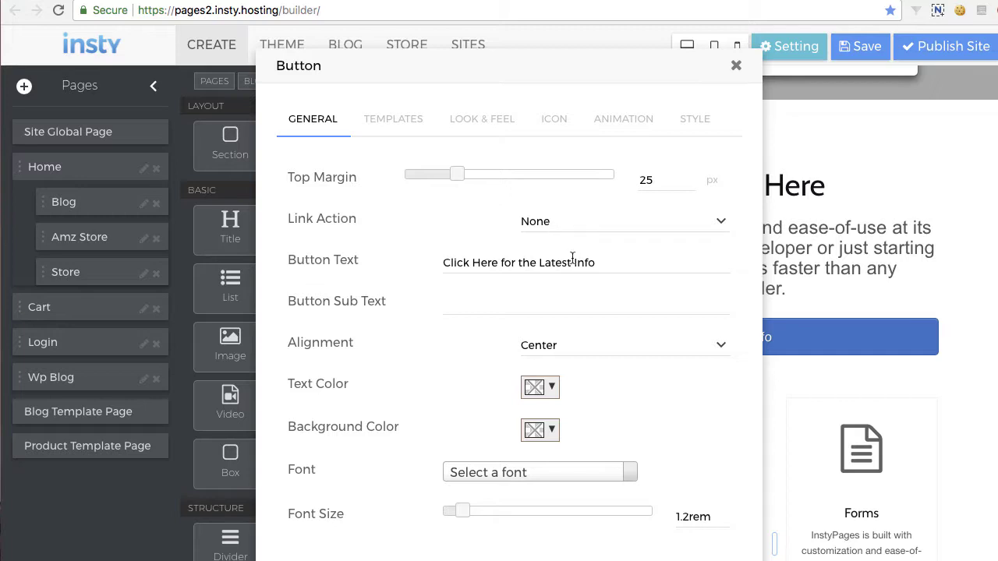
pyautogui.click(591, 223)
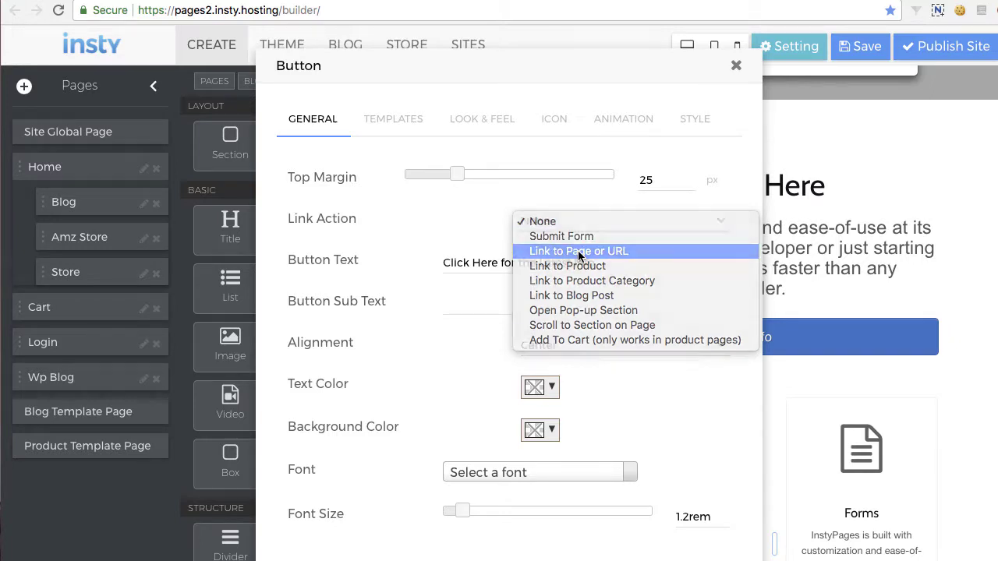
pyautogui.click(581, 250)
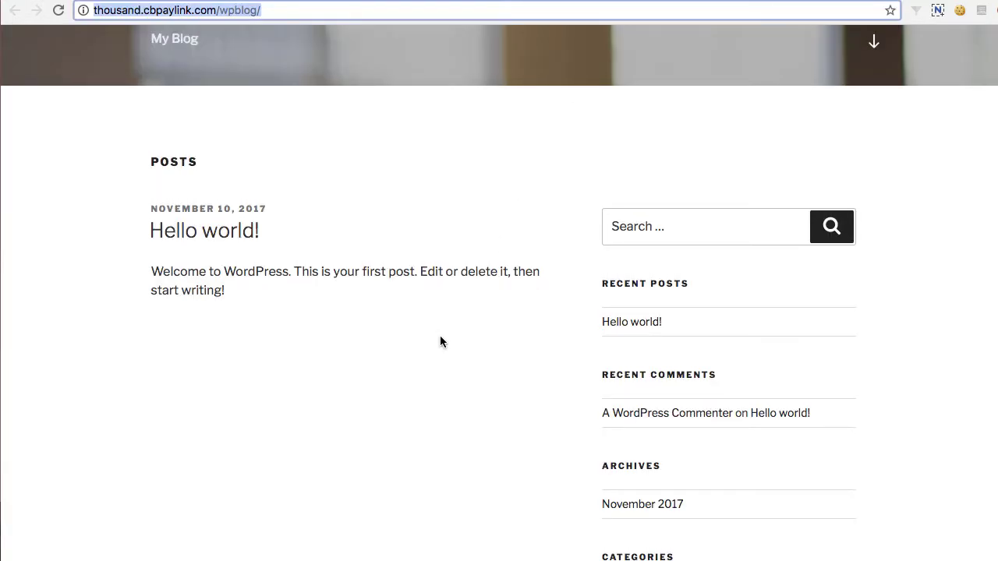
# Open the Hello world! blog post and select its web address.
pyautogui.scroll(5, 439, 341)
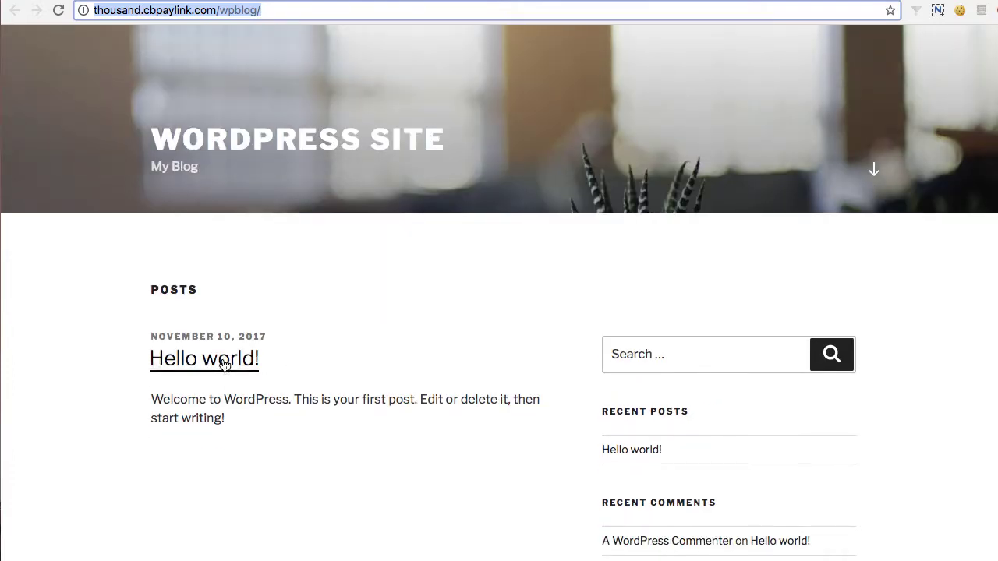
pyautogui.scroll(-2, 624, 357)
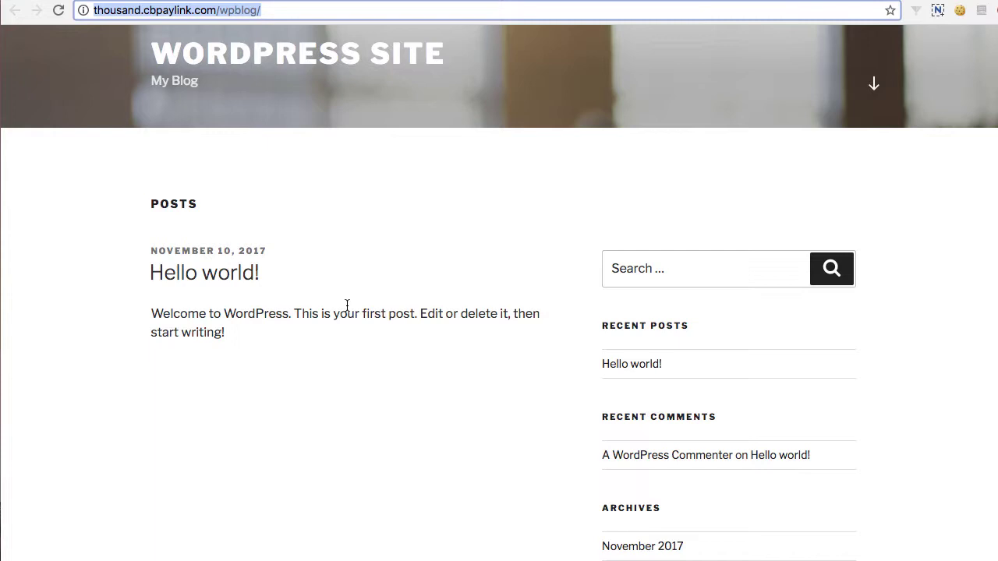
pyautogui.click(209, 281)
pyautogui.rightClick(359, 347)
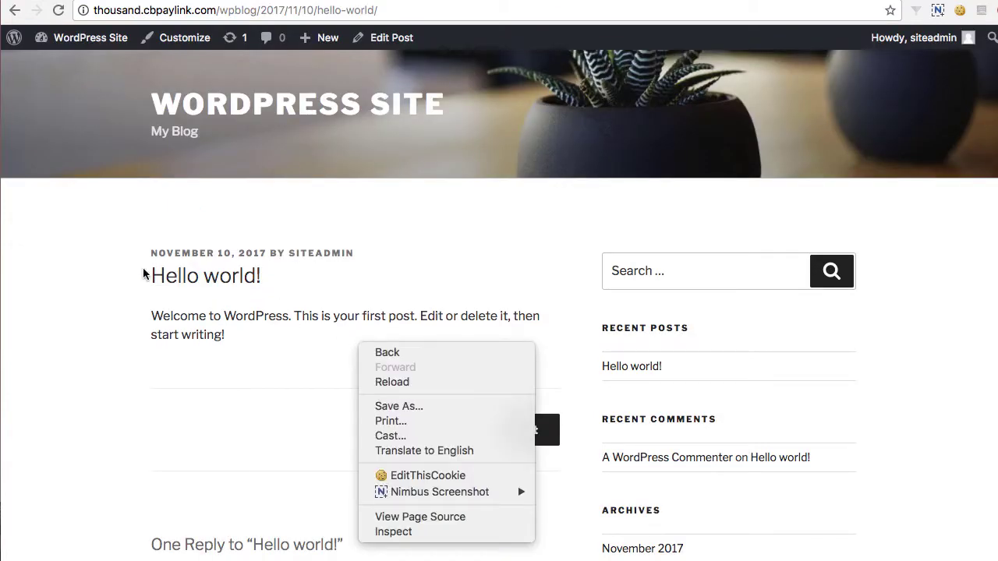
pyautogui.click(441, 300)
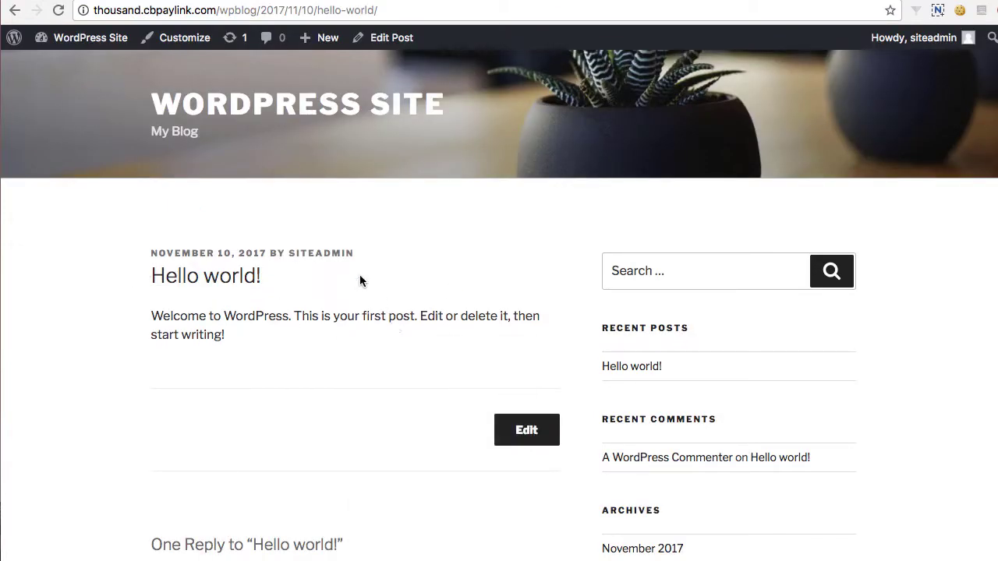
pyautogui.click(392, 13)
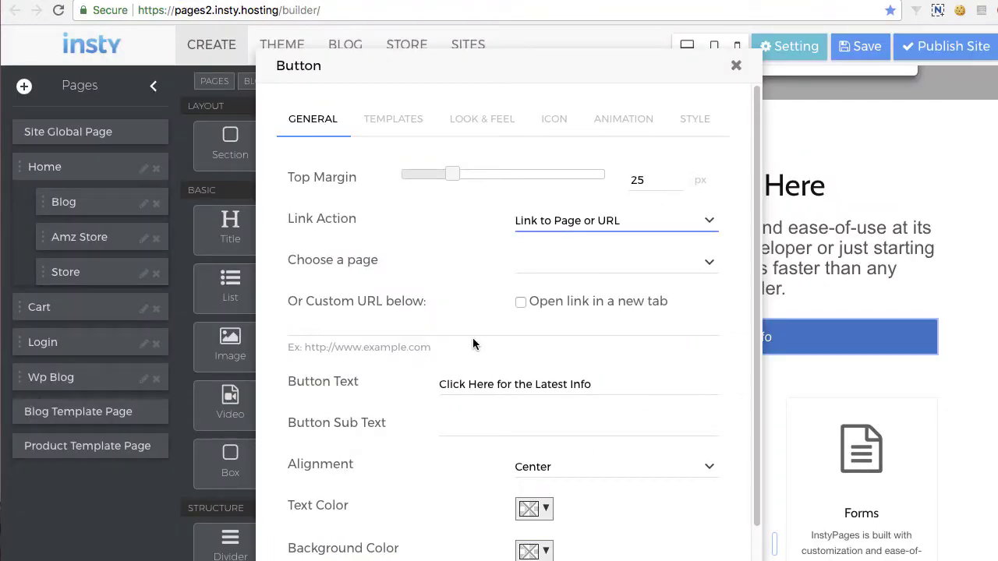
# Paste the Hello world! post address into the button's Custom URL and close its settings.
pyautogui.click(461, 321)
pyautogui.hotkey('ctrl', 'v')
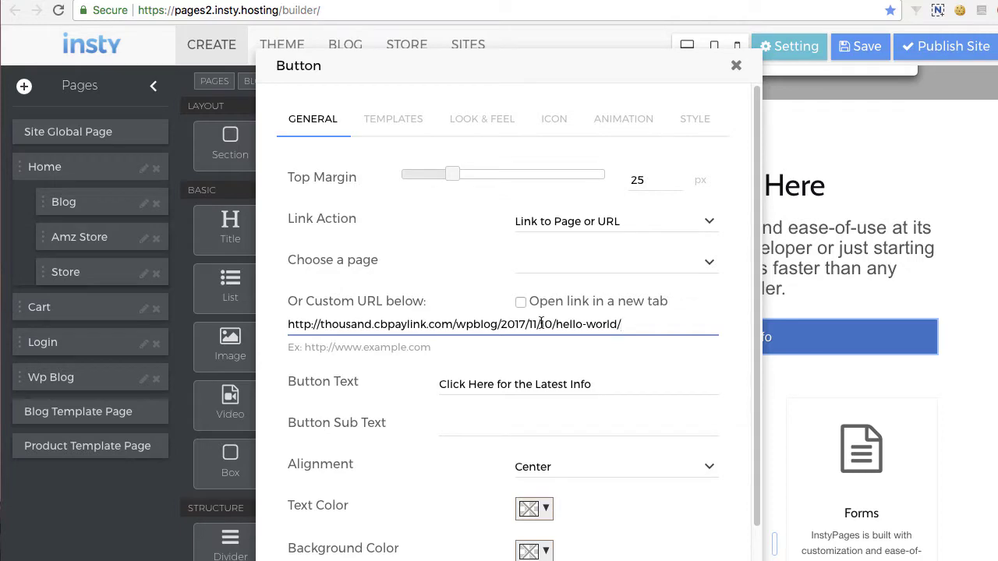
pyautogui.click(655, 560)
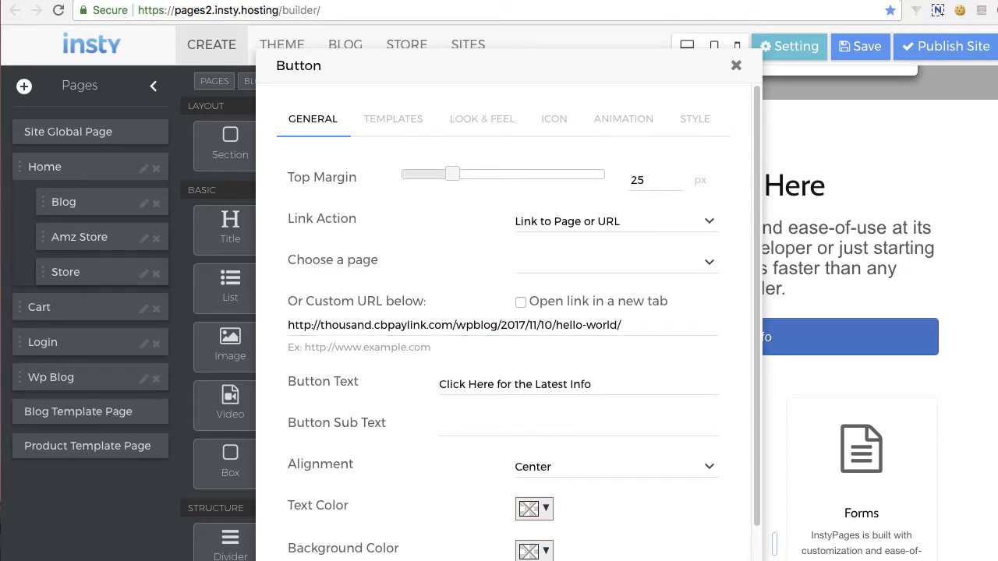
# Save and publish the site, then test that the new button opens the blog post.
pyautogui.click(864, 48)
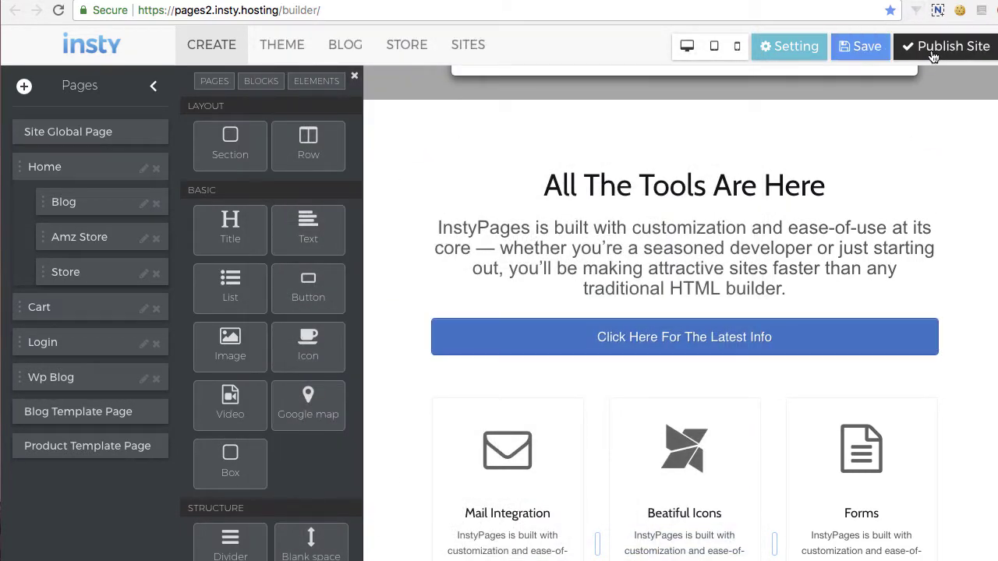
pyautogui.click(946, 49)
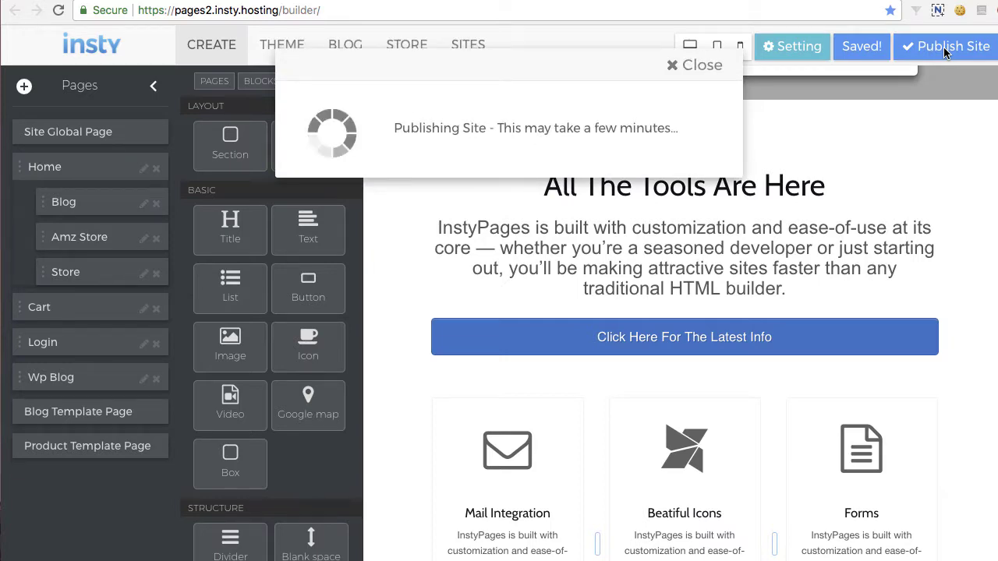
pyautogui.click(539, 183)
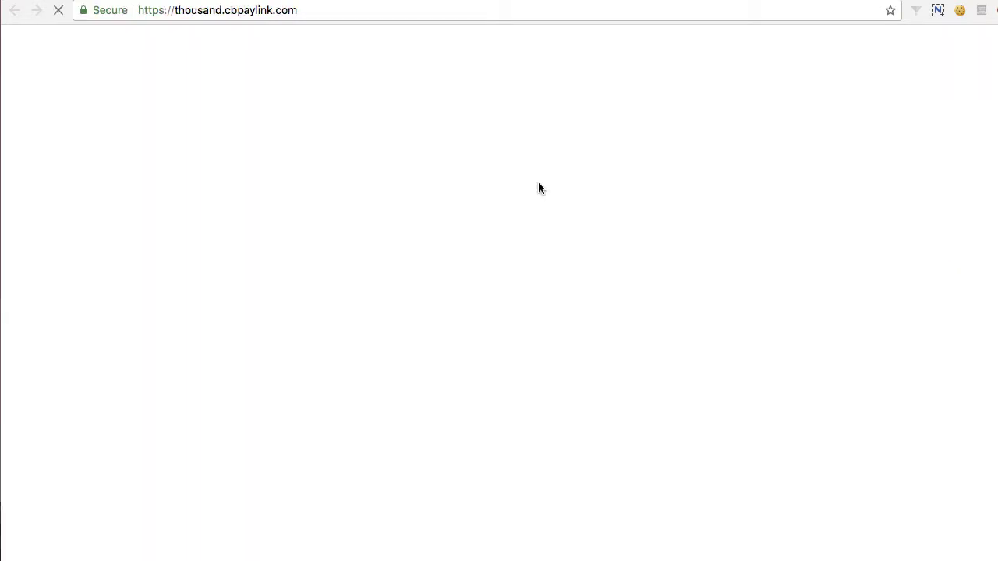
pyautogui.scroll(-10, 779, 194)
pyautogui.scroll(3, 715, 249)
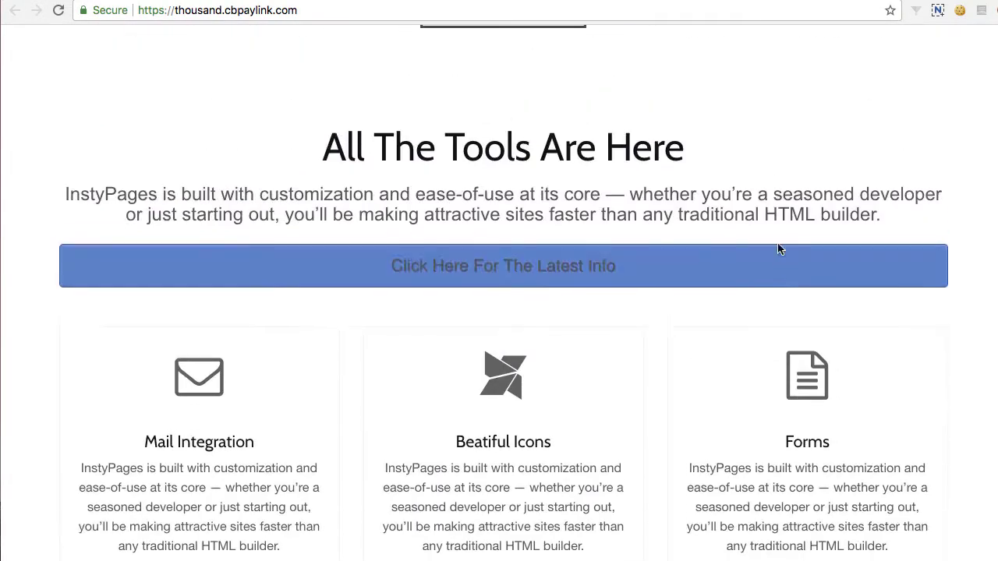
pyautogui.click(533, 313)
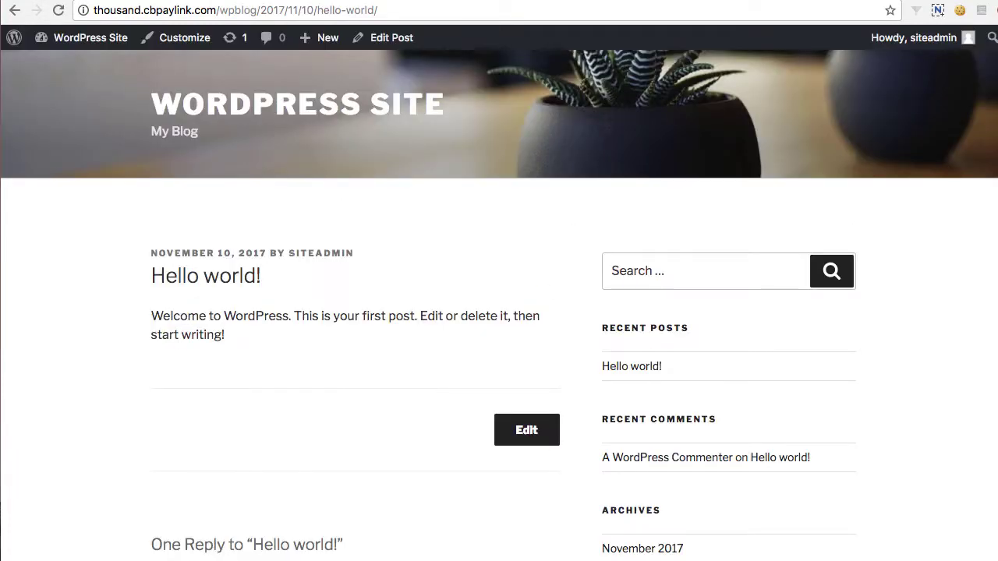
pyautogui.hotkey('ctrl', 'w')
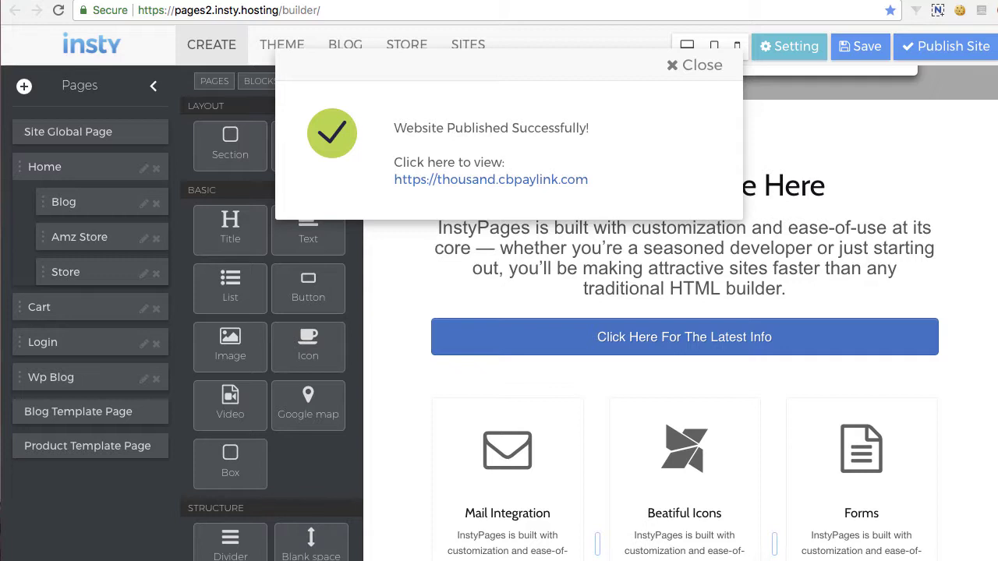
pyautogui.click(696, 65)
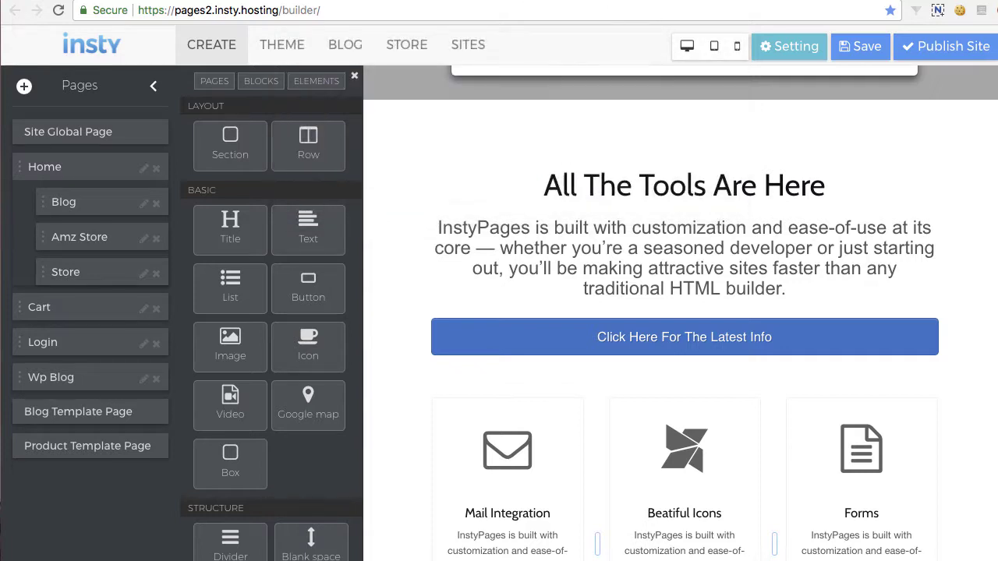
pyautogui.click(417, 1)
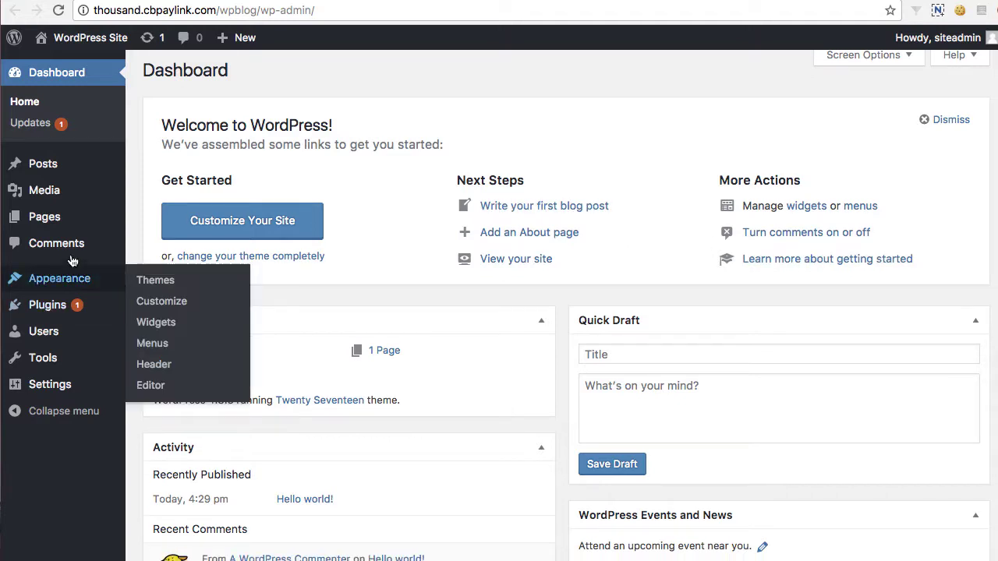
pyautogui.scroll(-1, 734, 299)
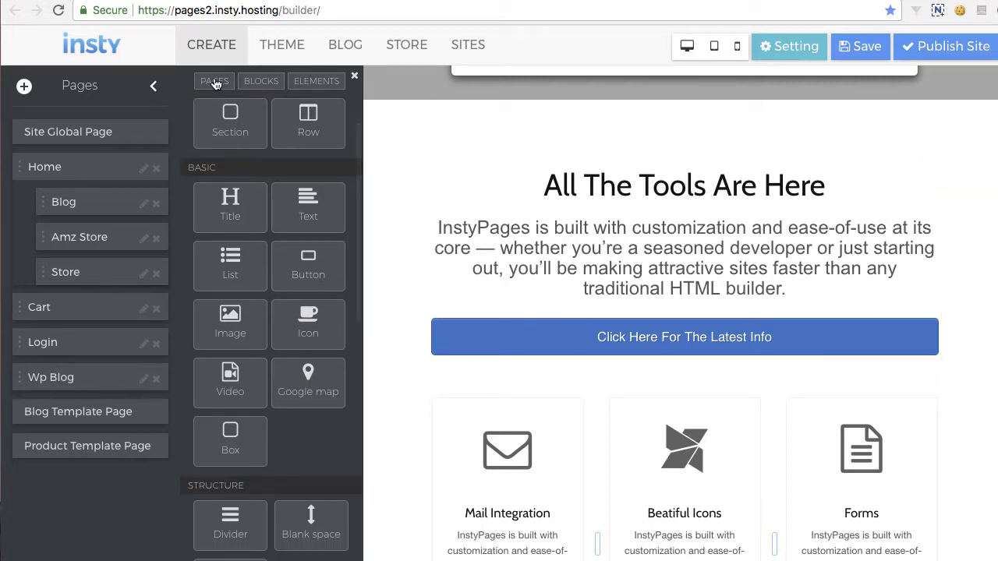
# Hide the Pages list and drag the Click Here For The Latest Info button beneath the Beautiful Icons column.
pyautogui.click(214, 81)
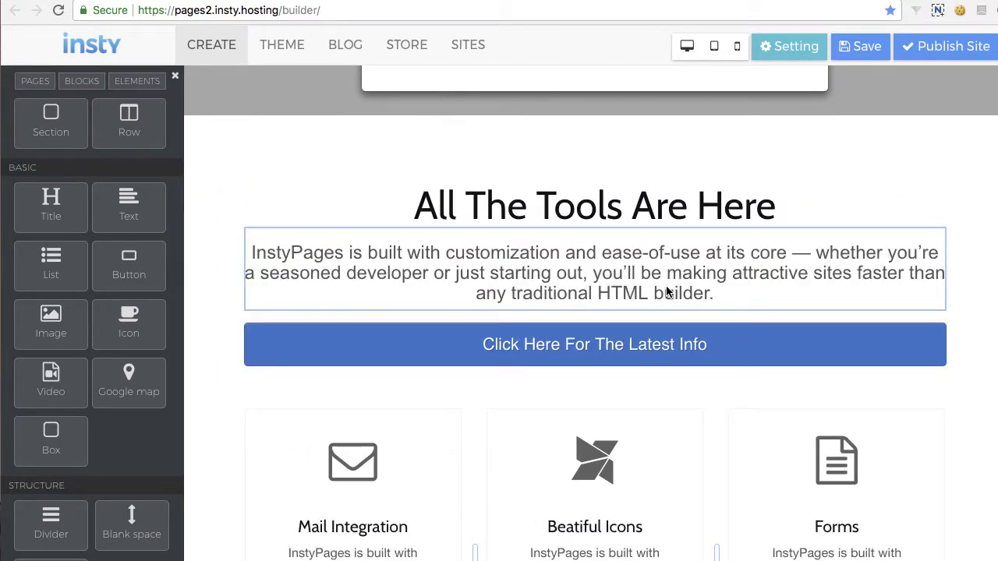
pyautogui.scroll(10, 670, 234)
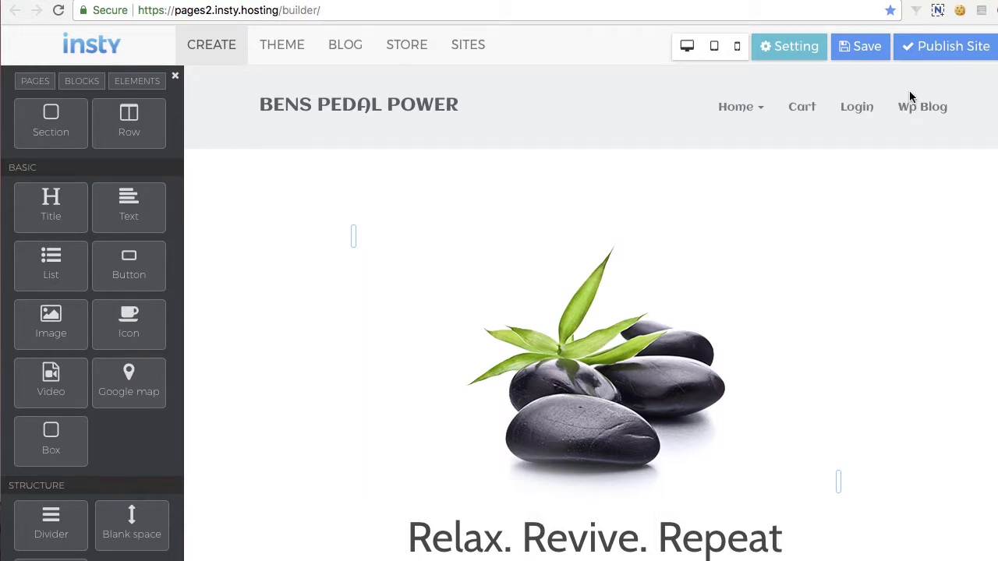
pyautogui.scroll(-8, 897, 134)
pyautogui.scroll(-9, 615, 451)
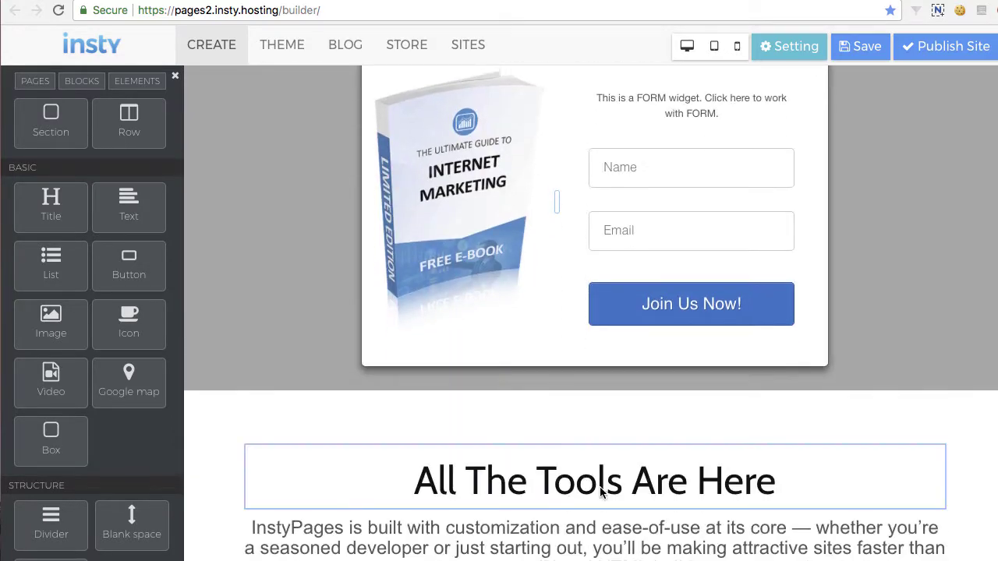
pyautogui.scroll(-2, 598, 374)
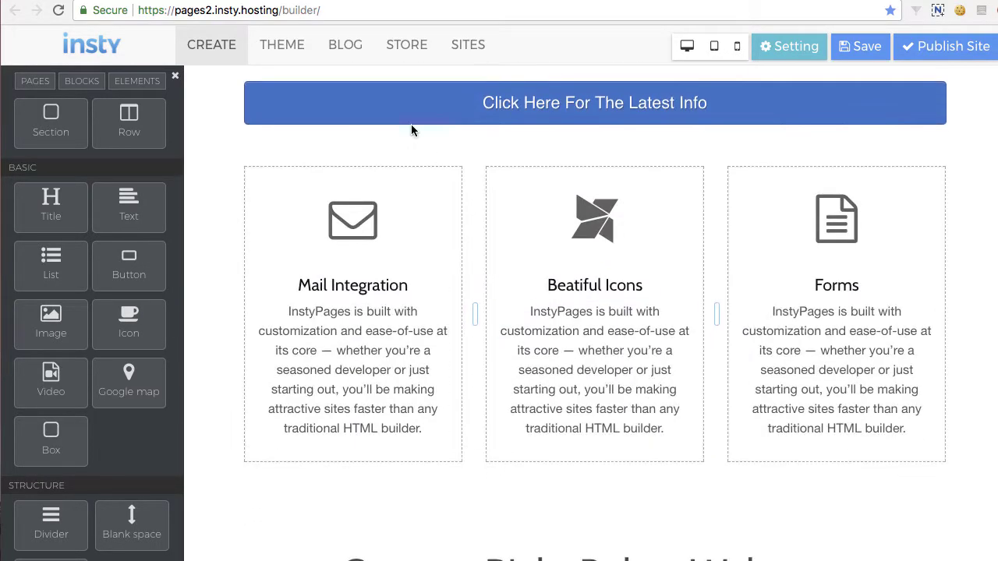
pyautogui.moveTo(267, 73); pyautogui.dragTo(592, 505)
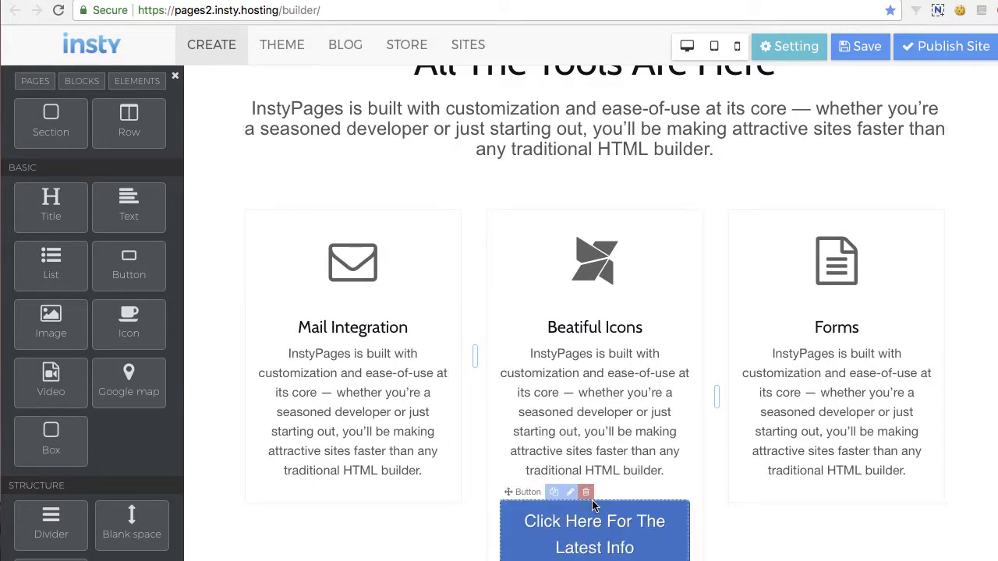